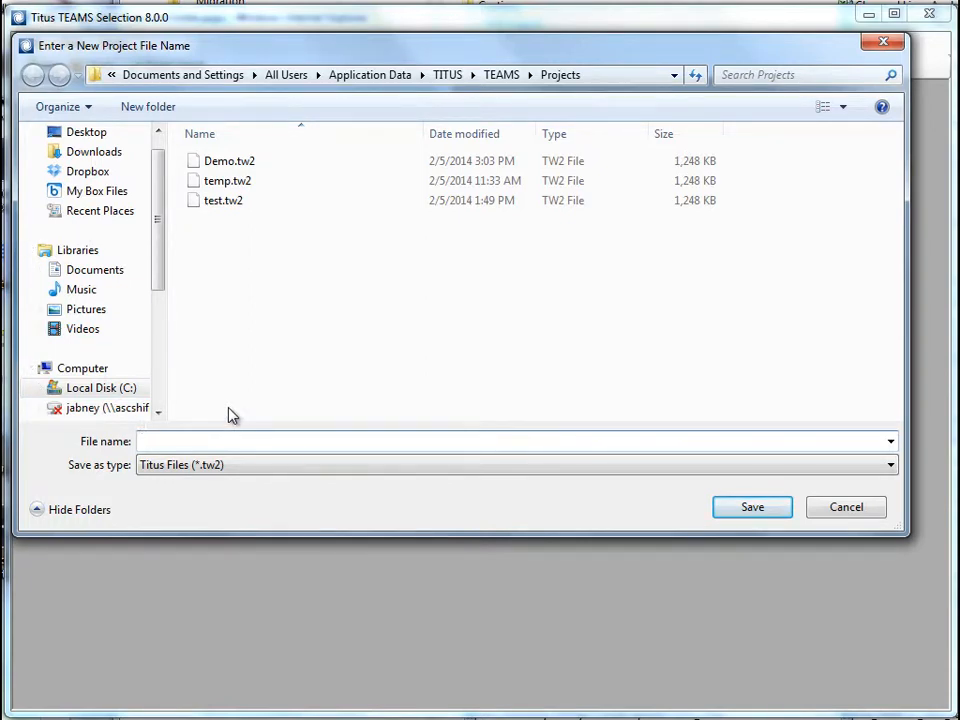
Save the new project file as "podcast demo" in the Projects folder
text(podcast demo)
click(748, 507)
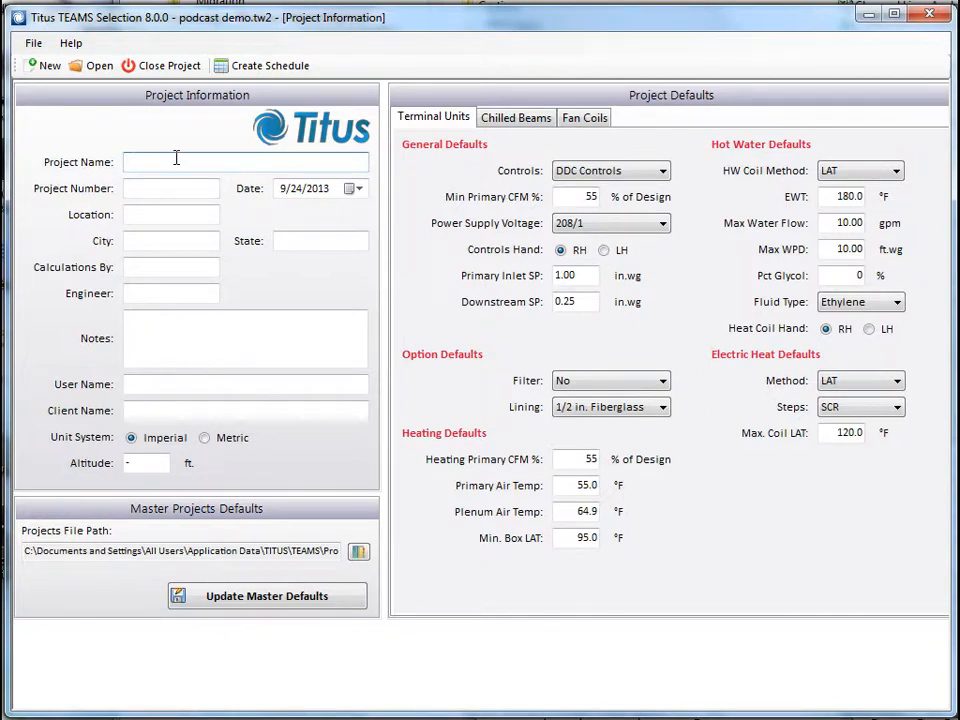
Fill in the project information with name "Podcast Demo Job", city Dallas, state TX and the engineer's name
text(Podcast Demo Job)
click(147, 241)
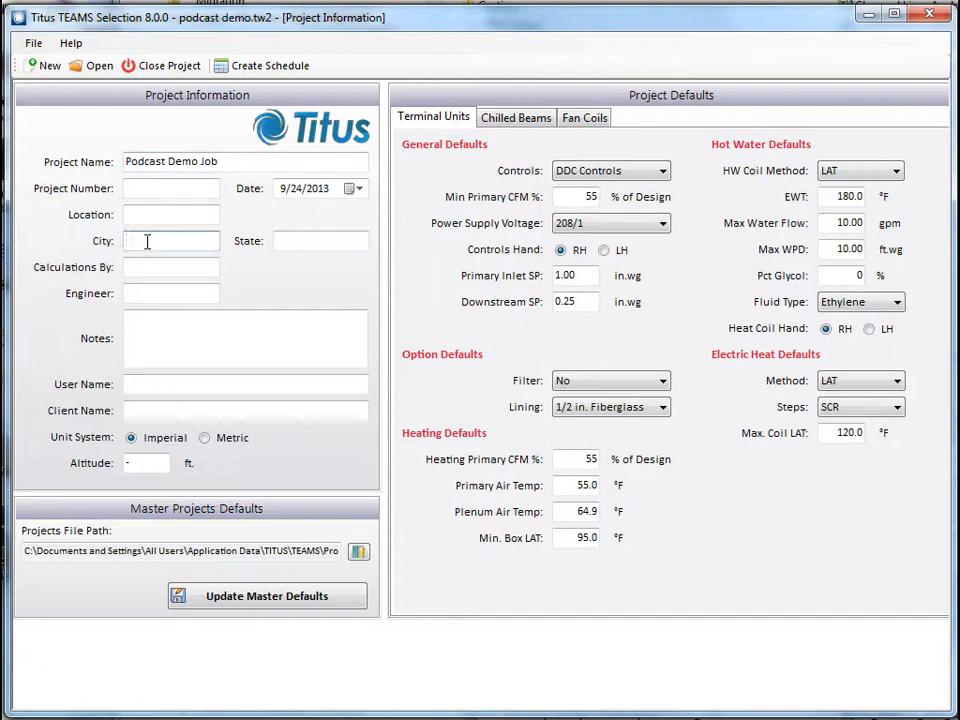
text(Dallas)
click(298, 241)
text(TX)
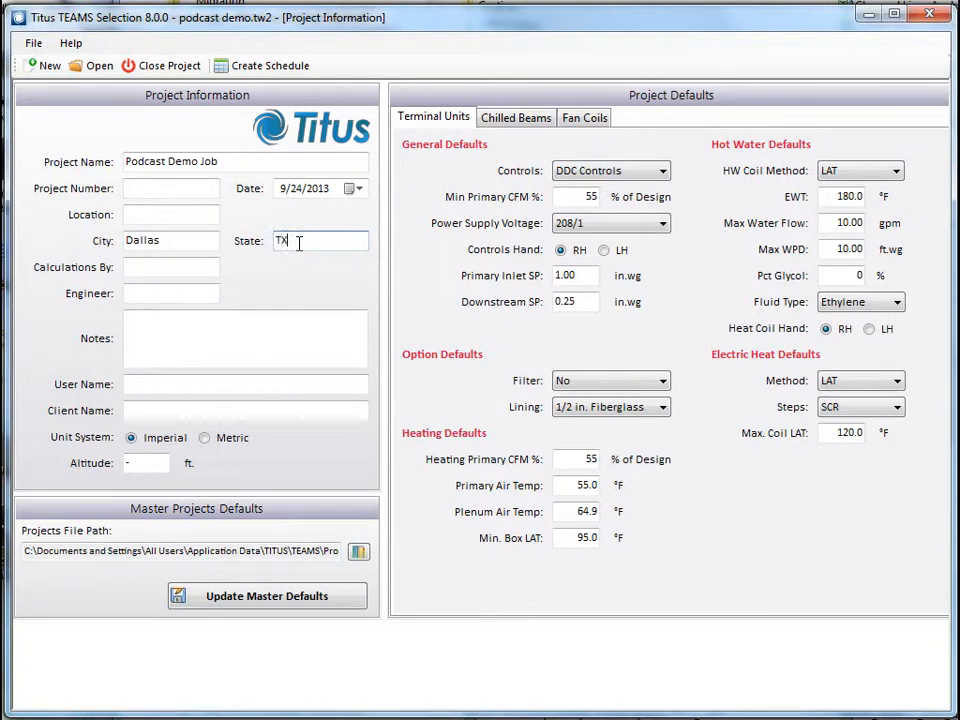
click(180, 291)
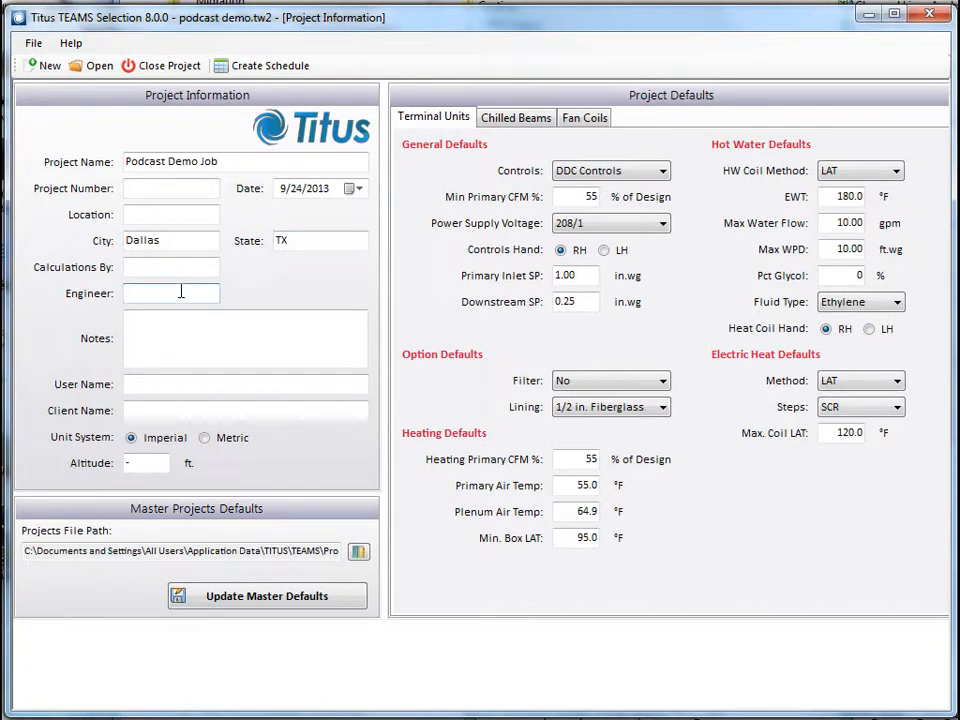
text(Jenny)
Review the project defaults for chilled beams and fan coils, including the fan coil voltage, fan speed, filter and fluid type options
click(490, 121)
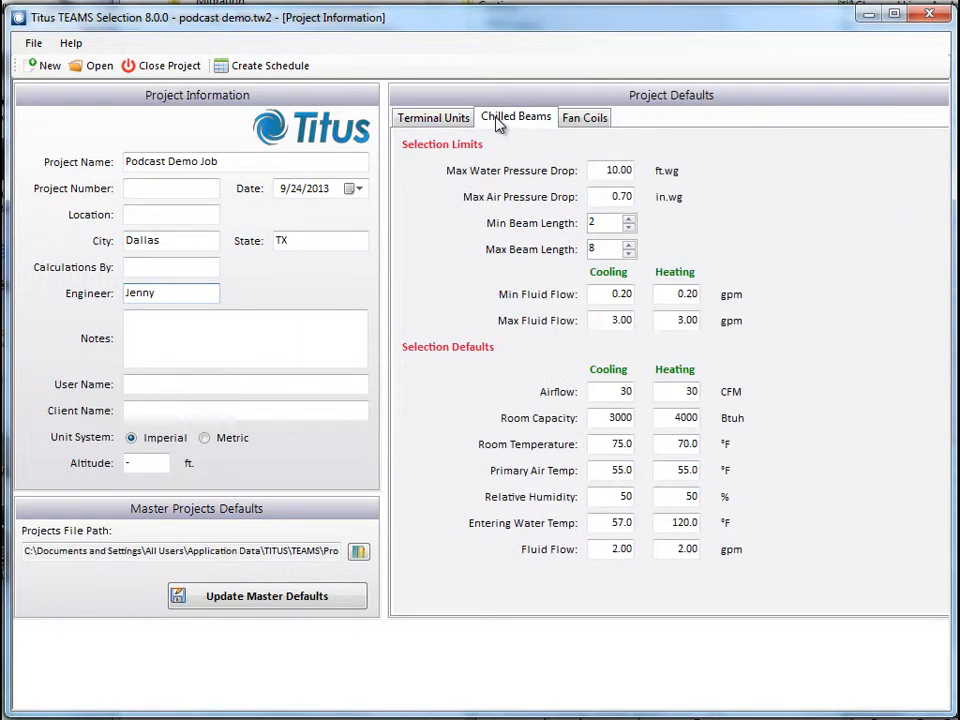
click(578, 122)
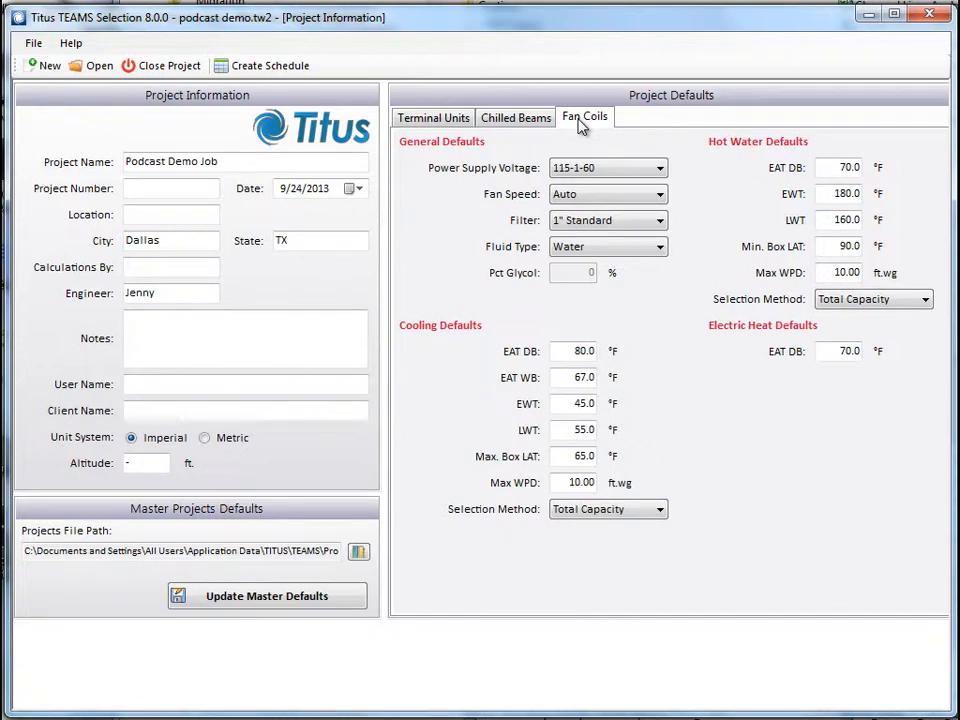
click(611, 172)
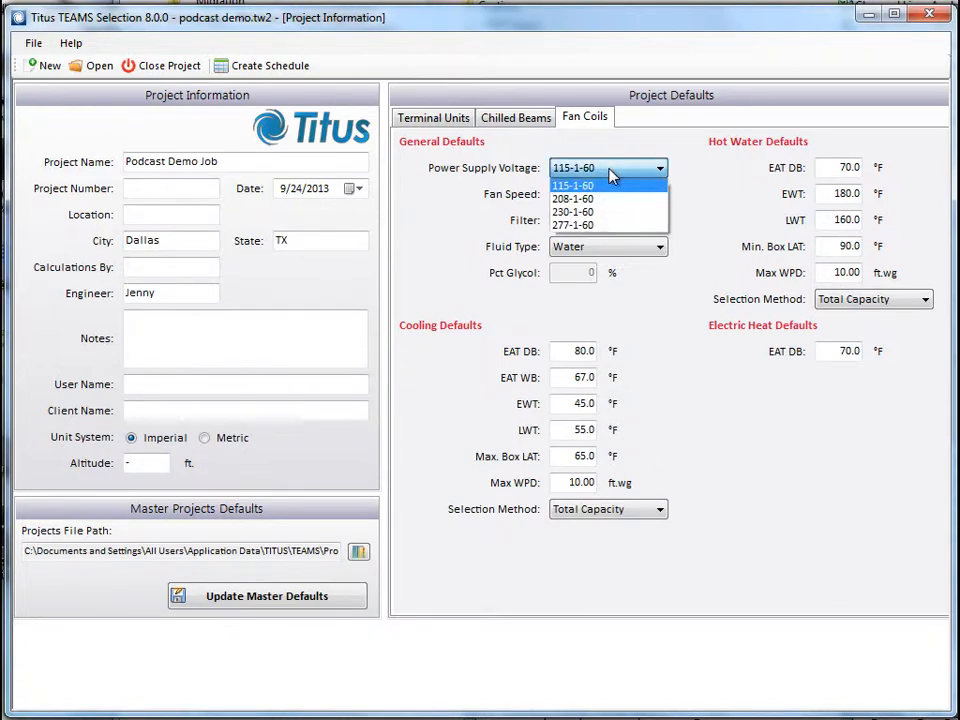
click(611, 174)
click(614, 199)
click(613, 203)
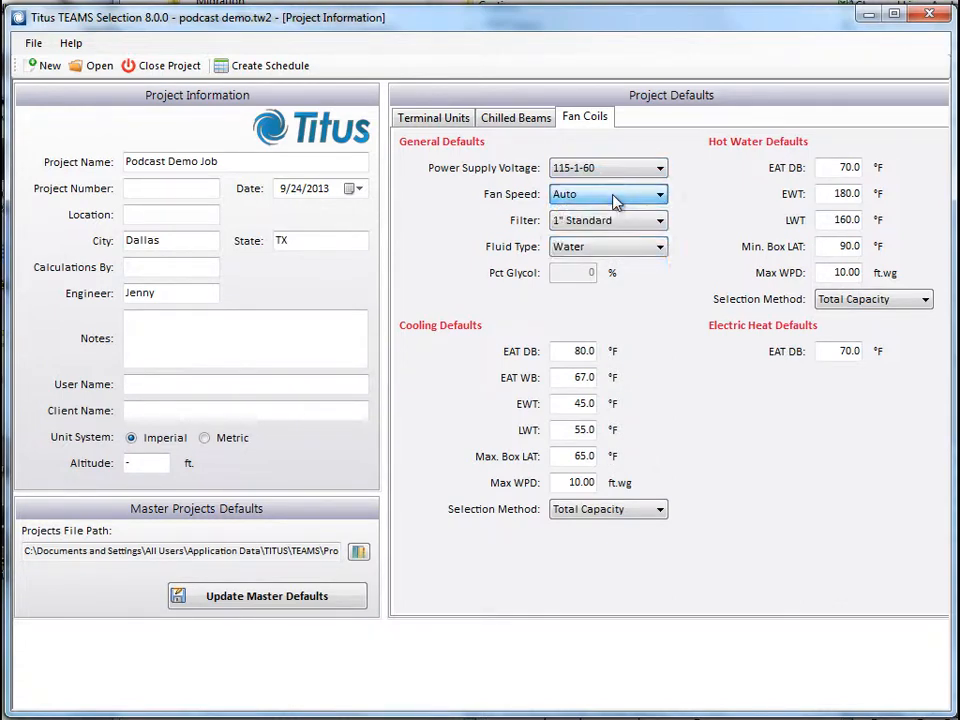
click(617, 224)
click(620, 226)
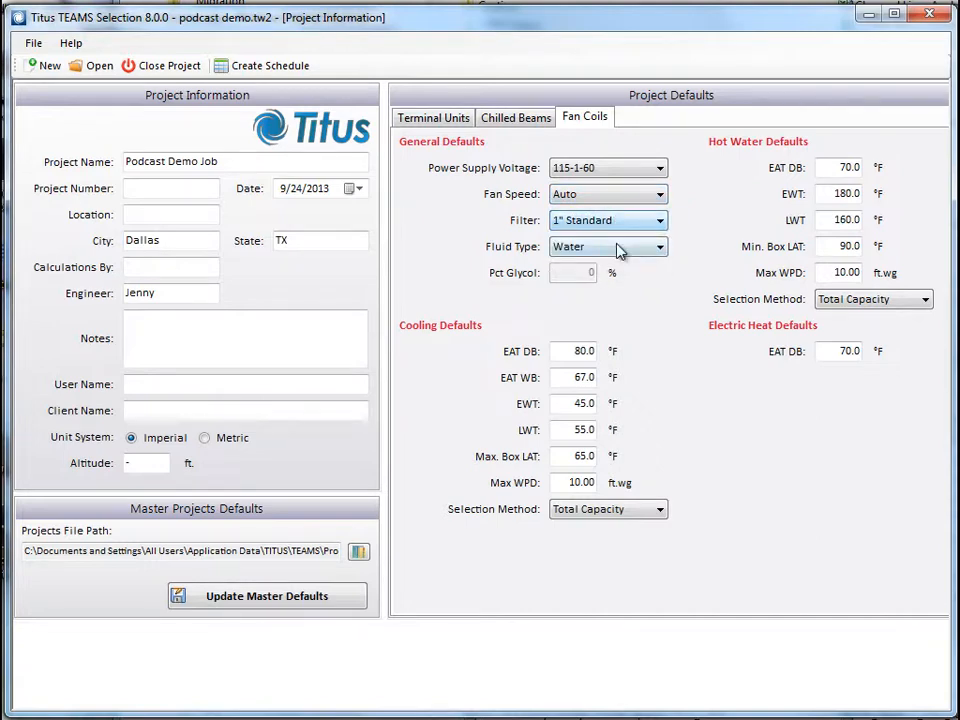
click(620, 250)
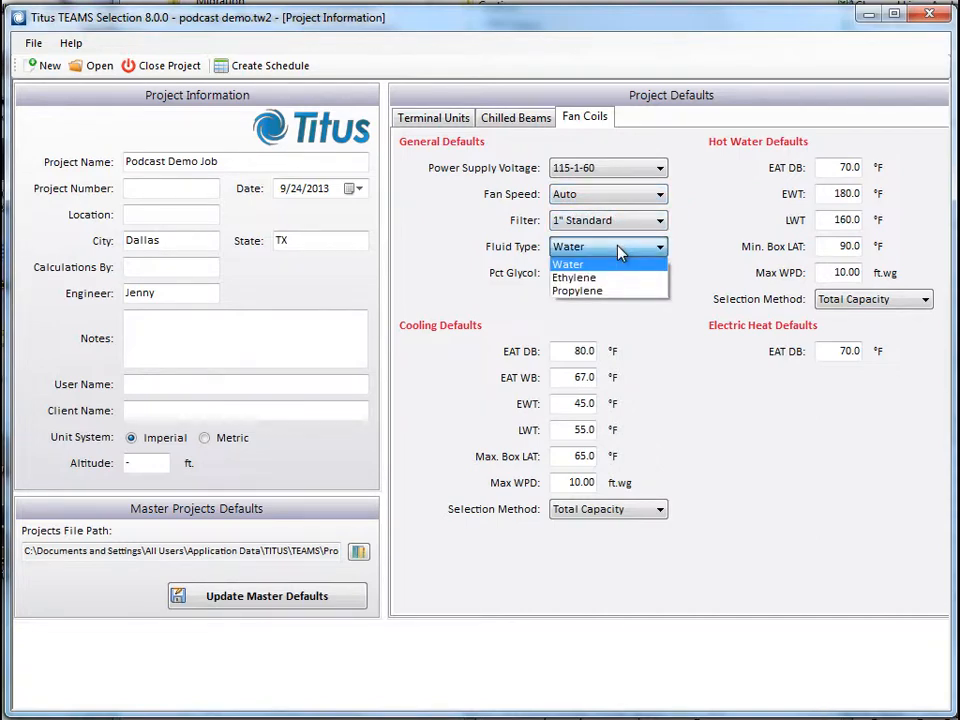
click(620, 252)
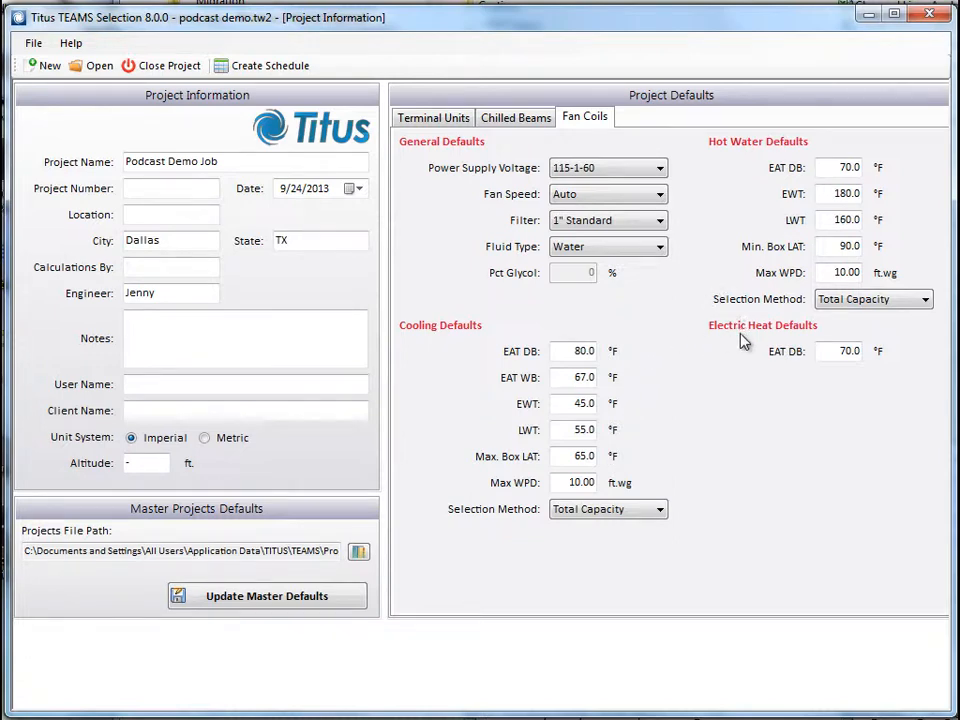
Create a schedule for an FC (fan coil) project and add a new room to it
click(241, 68)
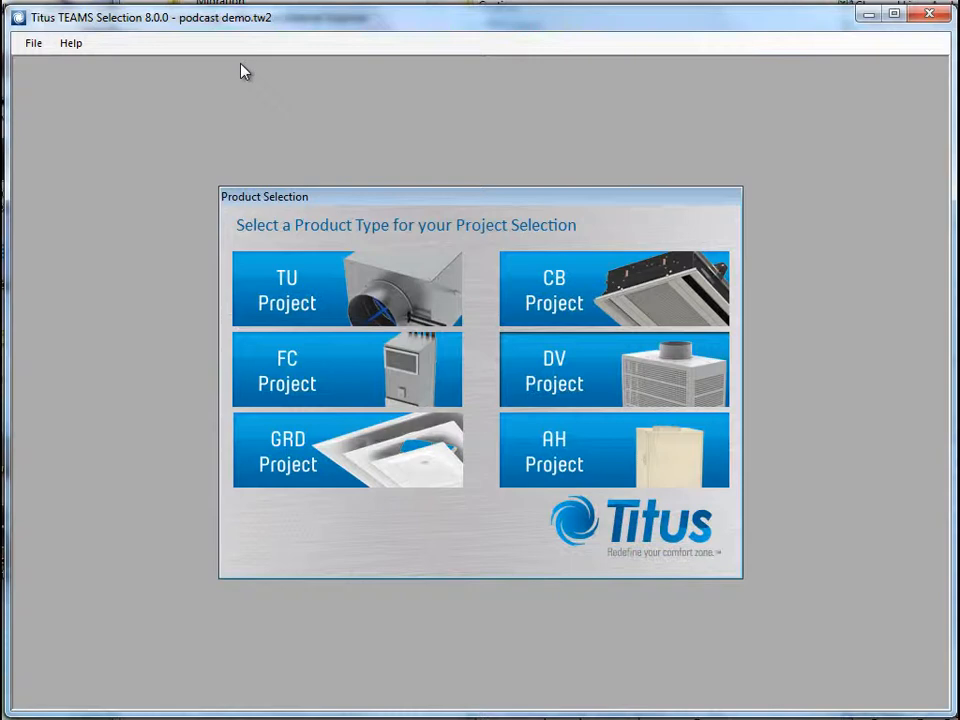
click(355, 373)
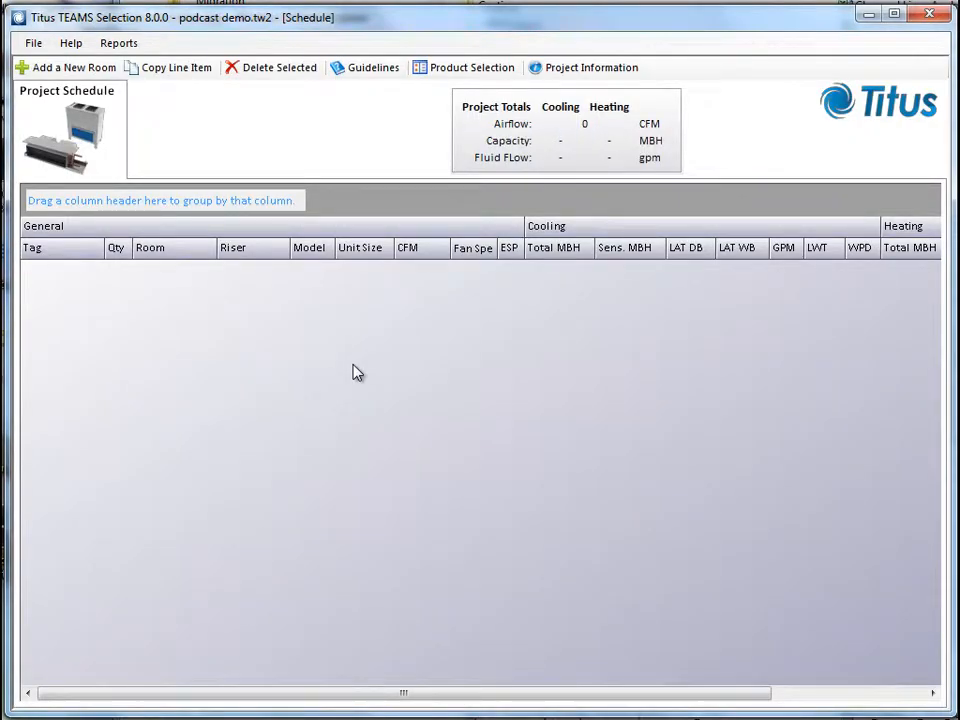
click(52, 68)
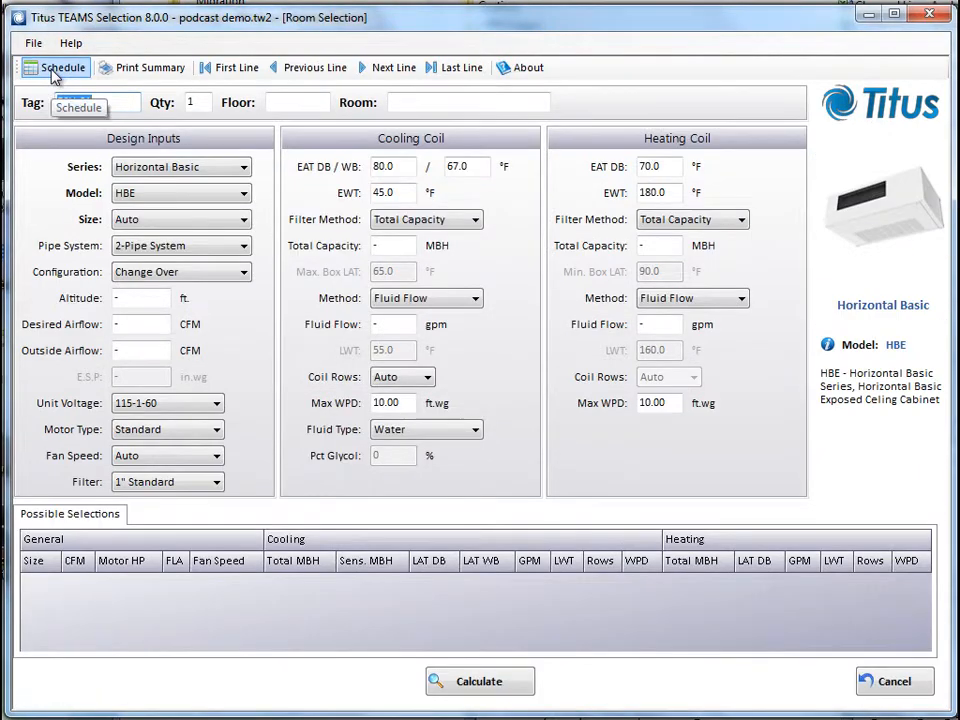
Set the FCU-01 unit's series to Vertical Stack with model VSR
click(240, 172)
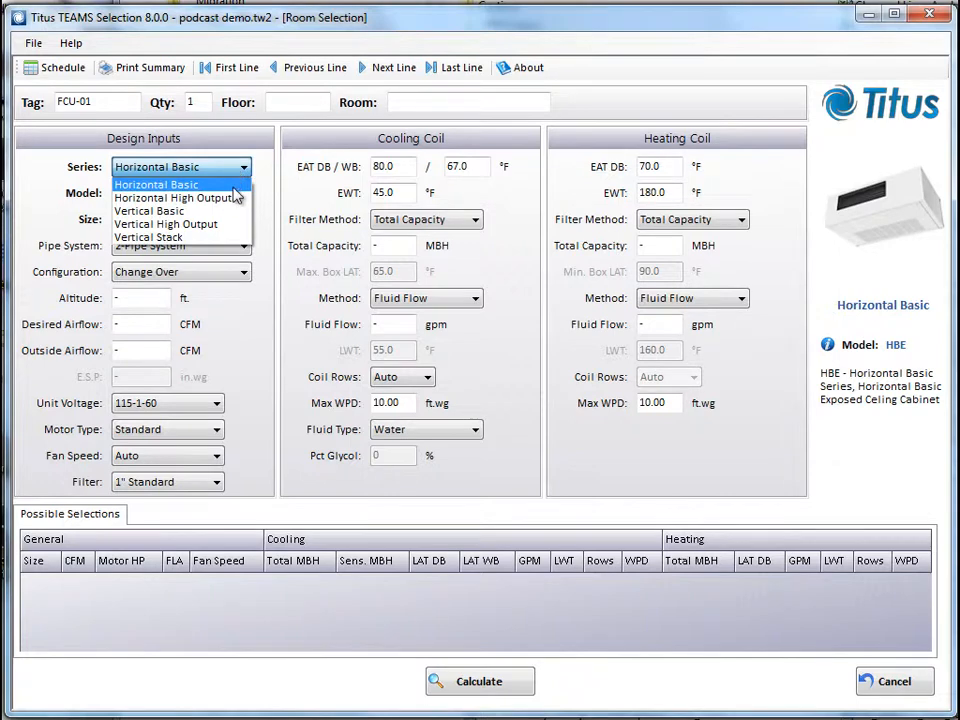
click(172, 241)
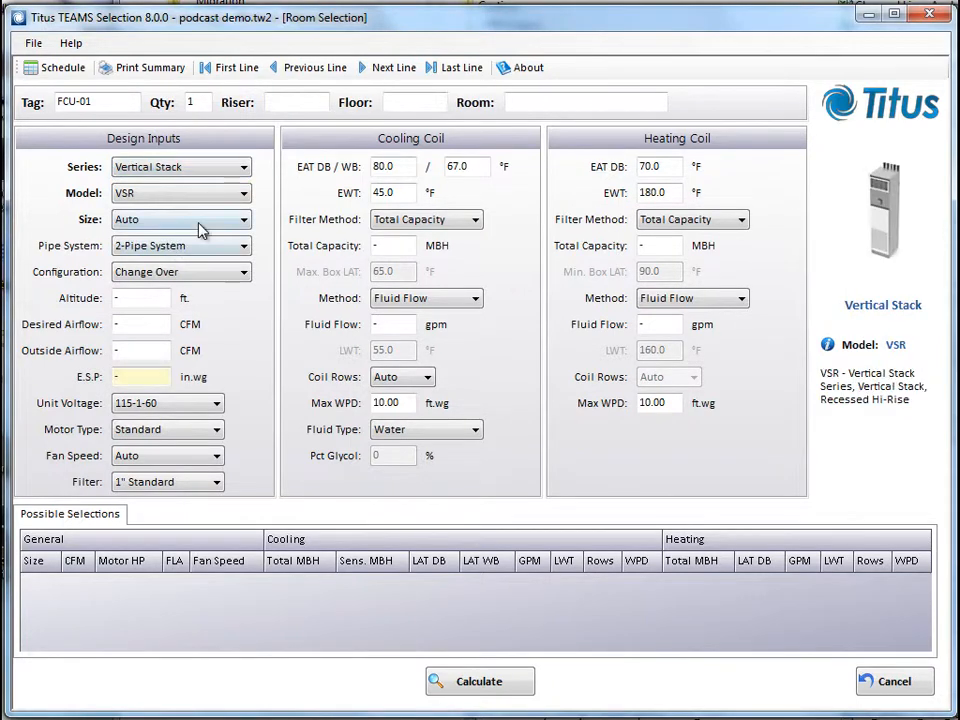
click(244, 196)
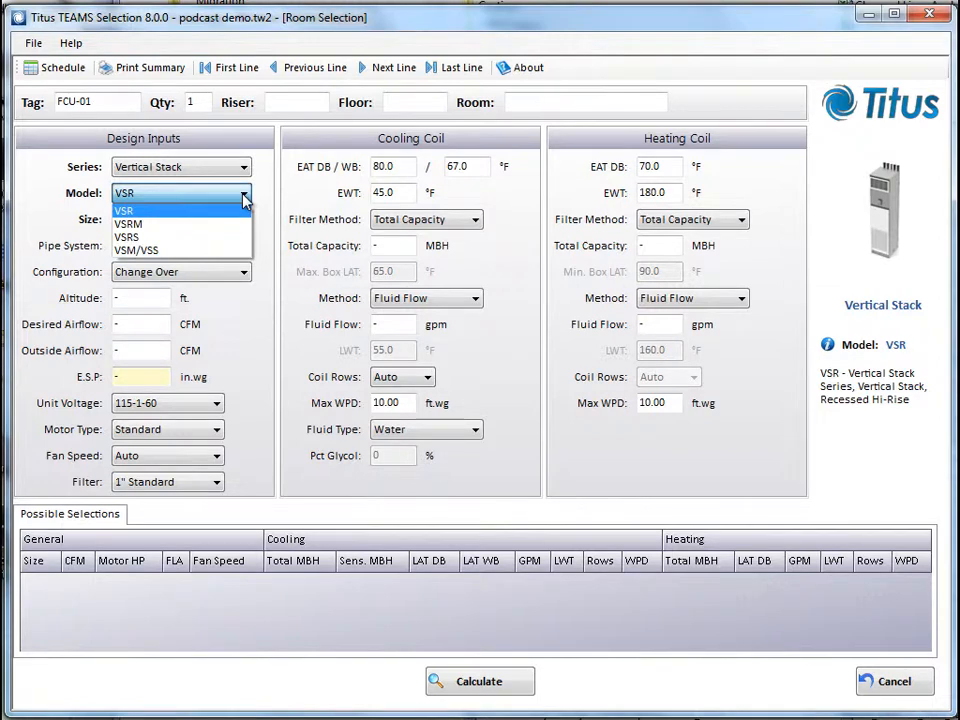
click(244, 198)
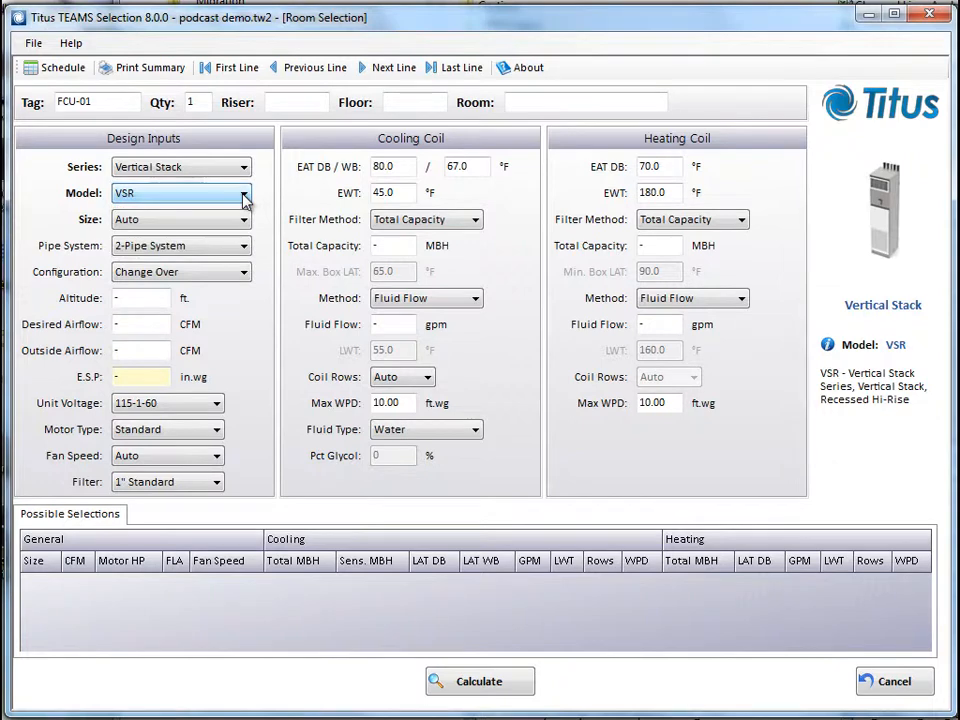
Look over the VSR model's e-catalog web page in Internet Explorer and switch back to Titus TEAMS
click(828, 347)
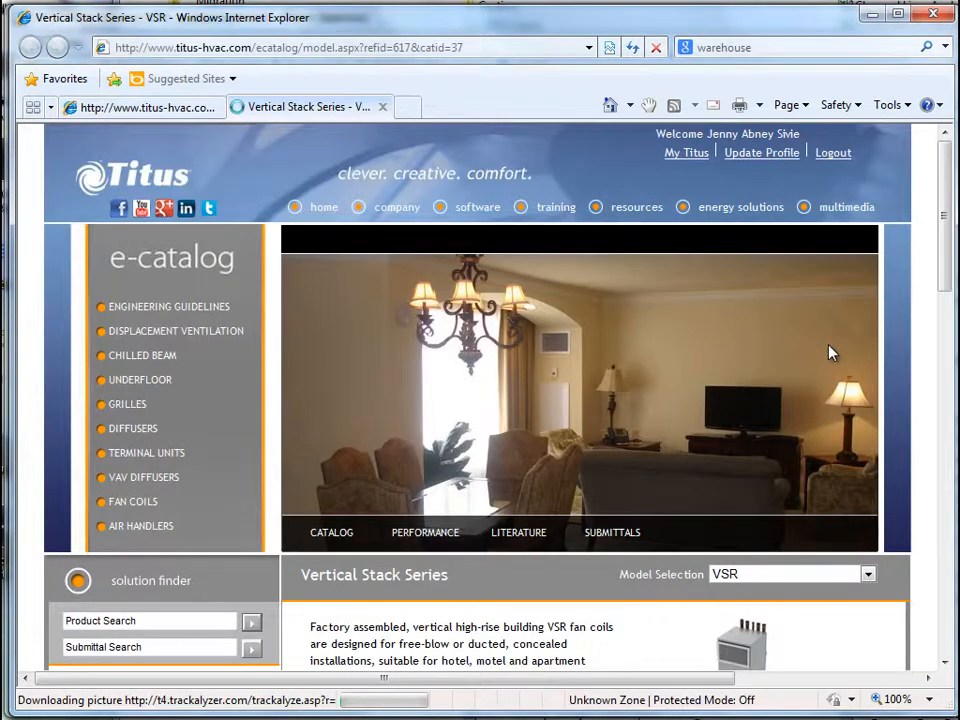
scroll(890, 393, down, 3)
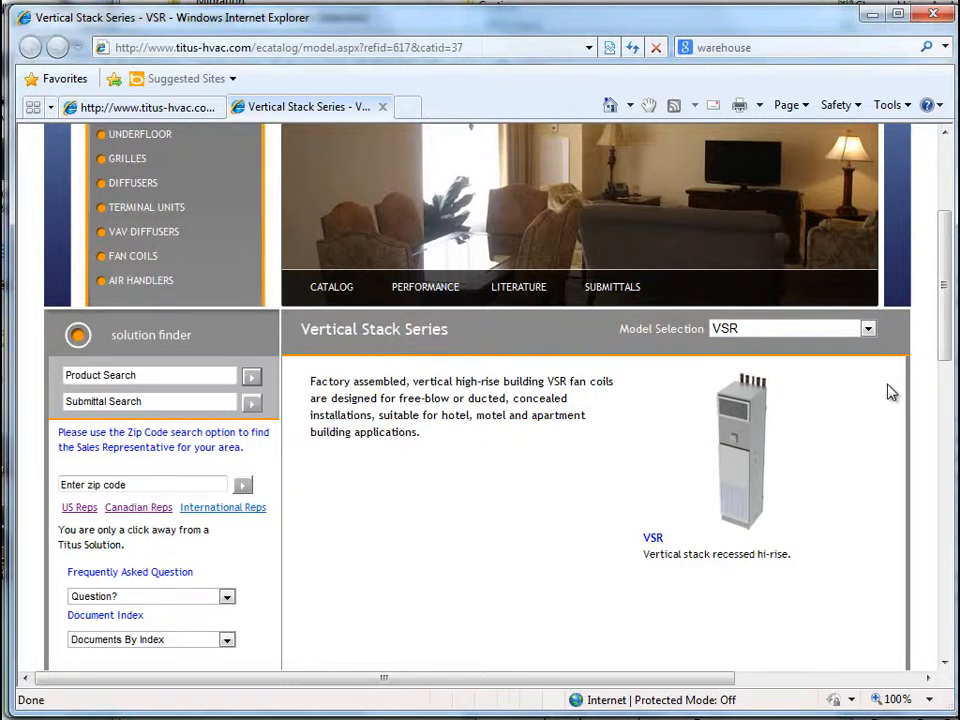
scroll(890, 393, up, 1)
scroll(889, 392, up, 2)
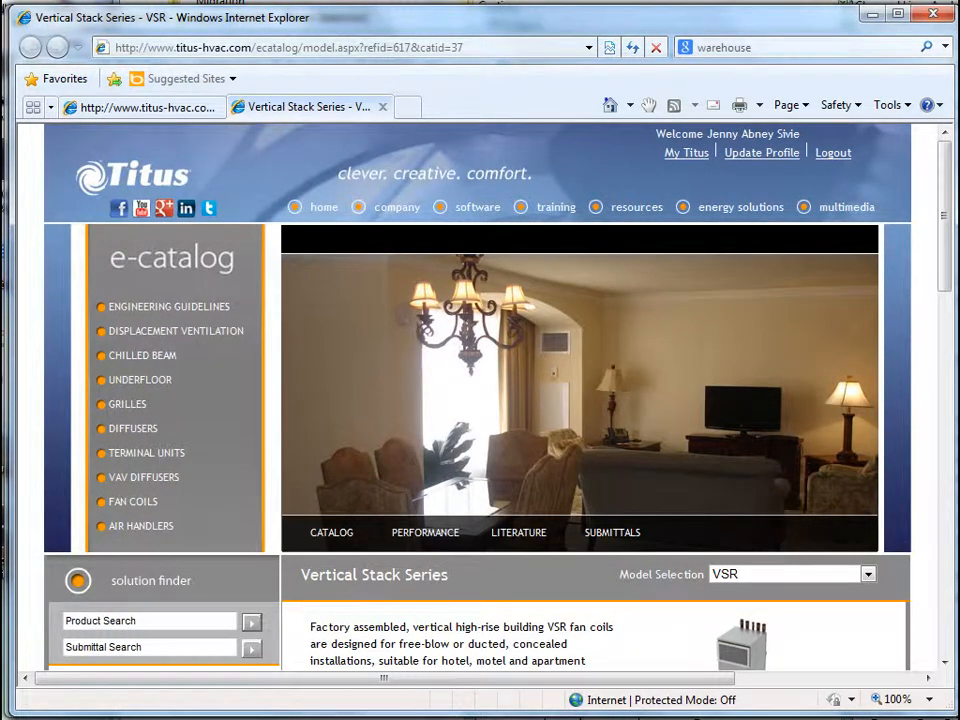
click(143, 718)
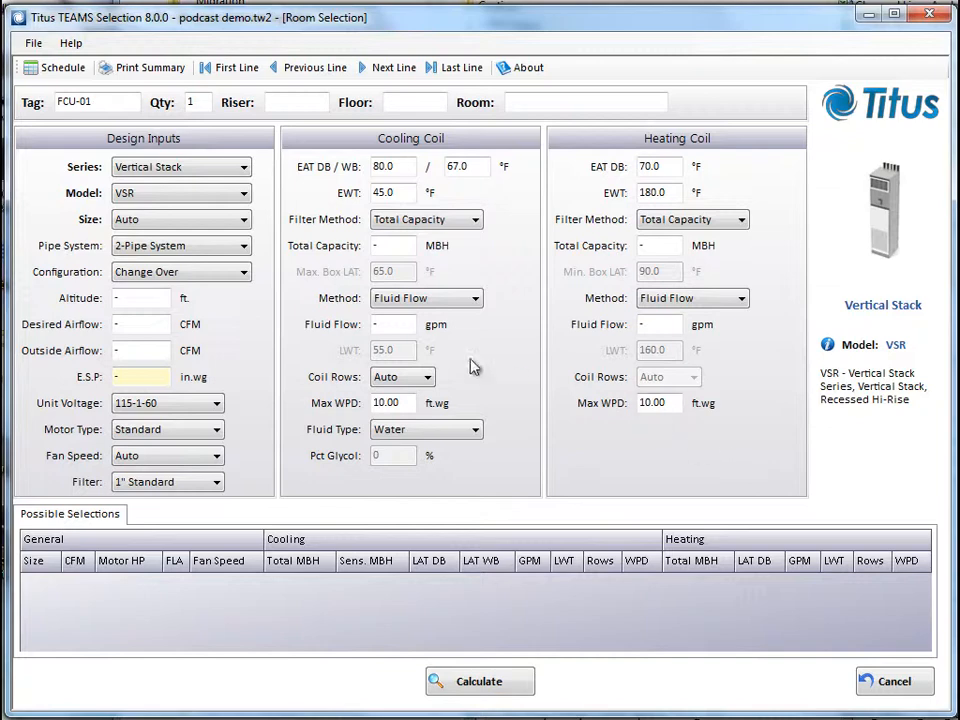
Keep the unit size on Auto and set the pipe system to 4-Pipe System
click(228, 221)
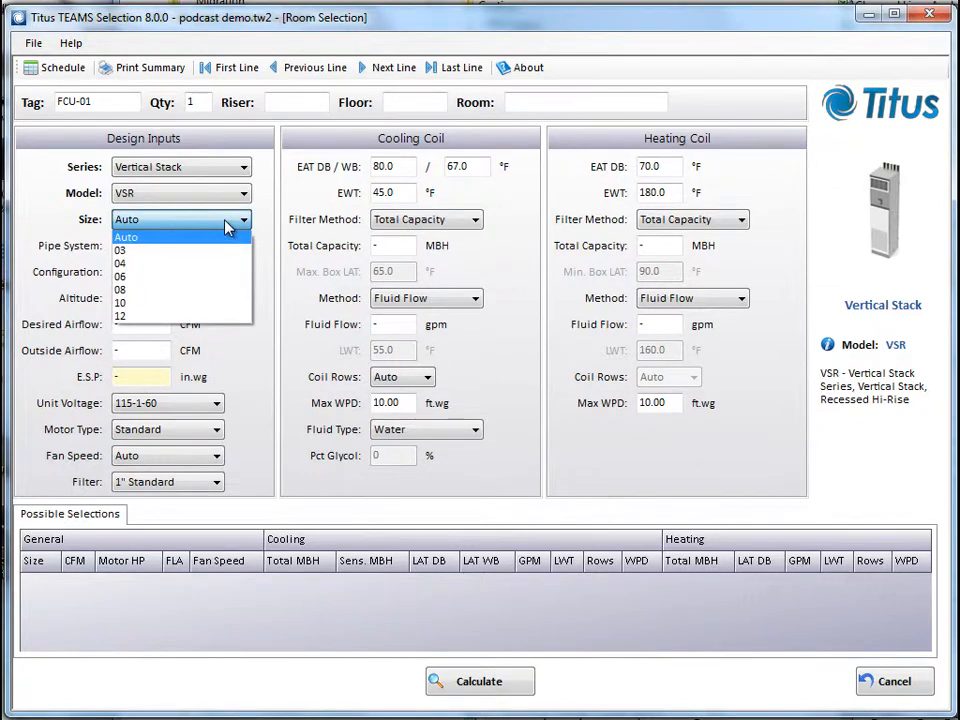
click(226, 236)
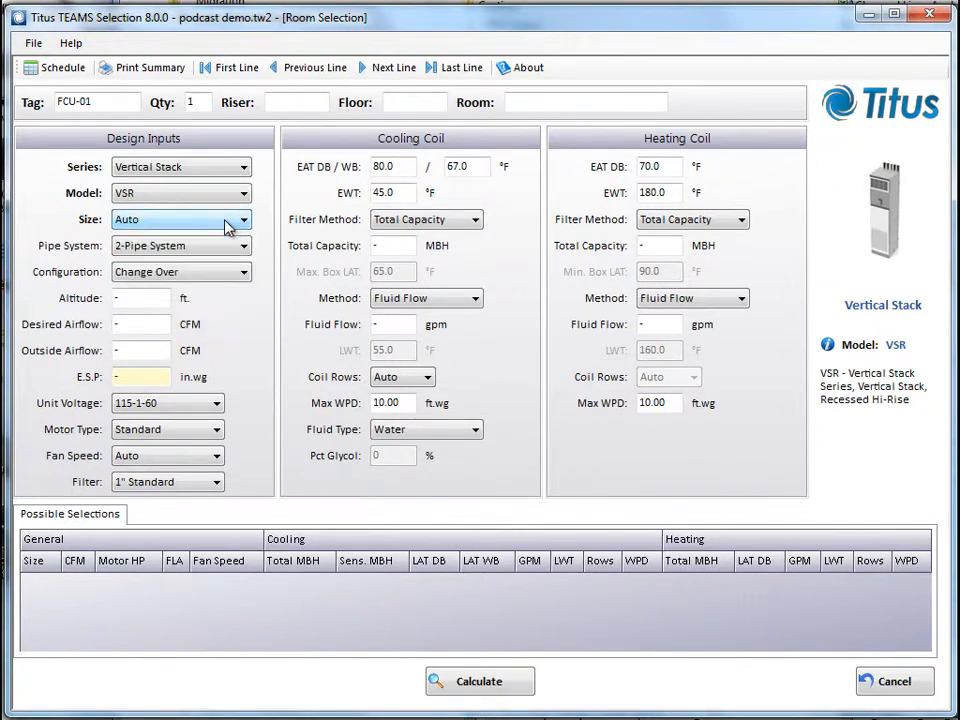
click(226, 252)
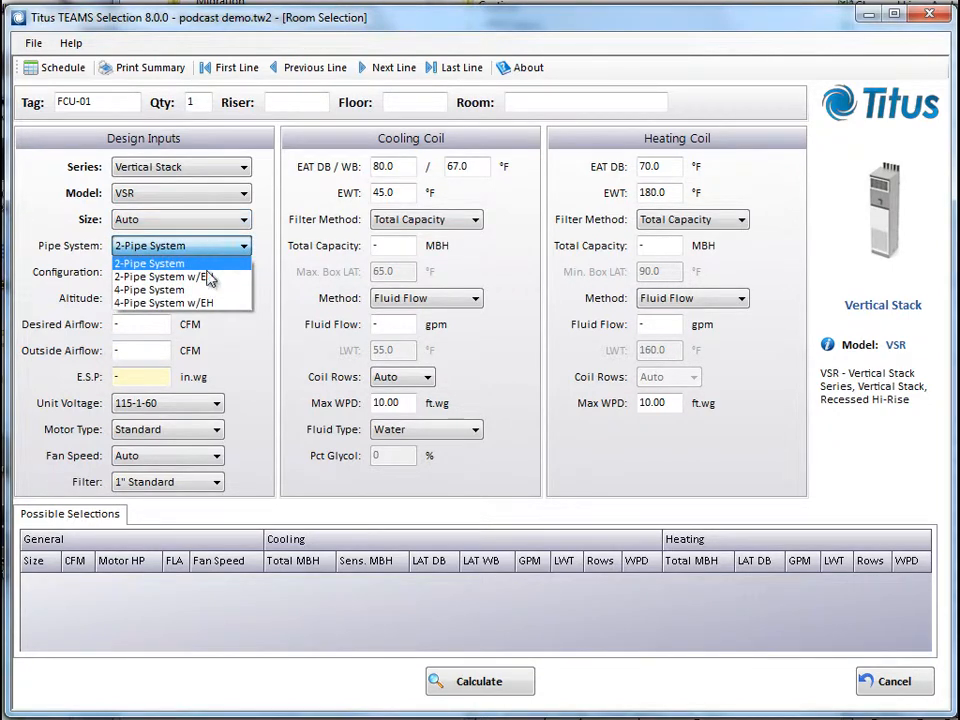
click(233, 290)
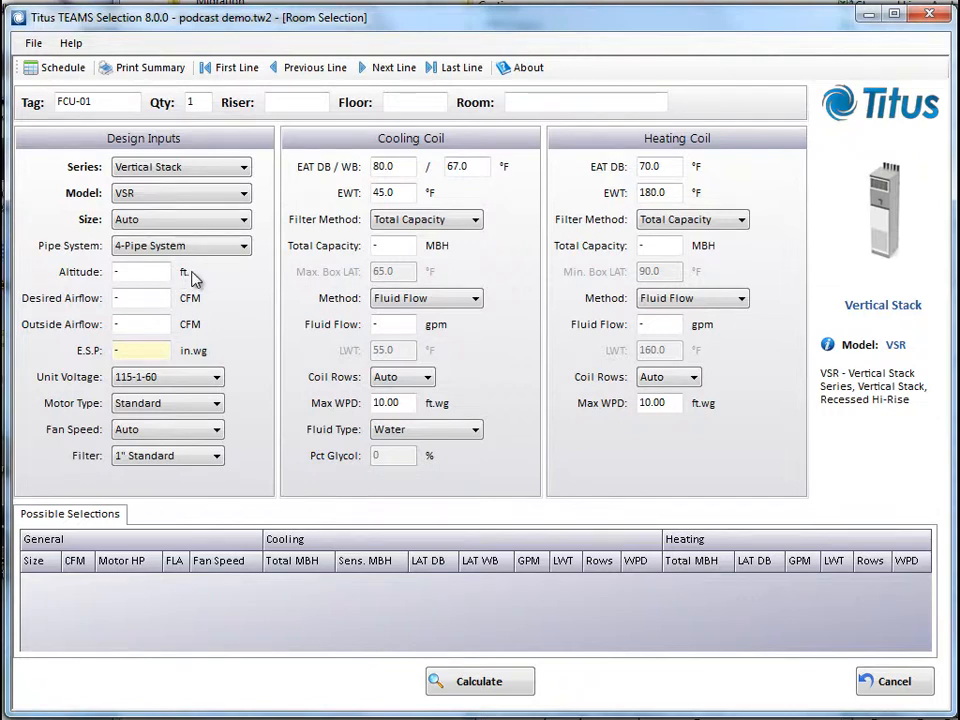
Set the desired airflow to 520 CFM and the E.S.P. to .2 in.wg
click(149, 299)
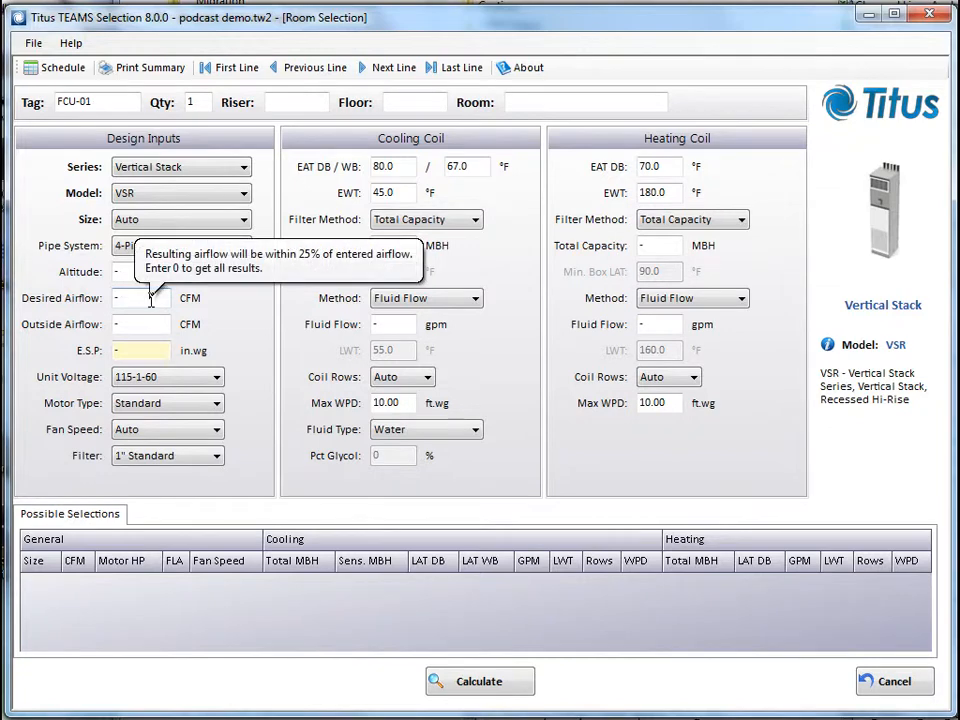
double_click(149, 299)
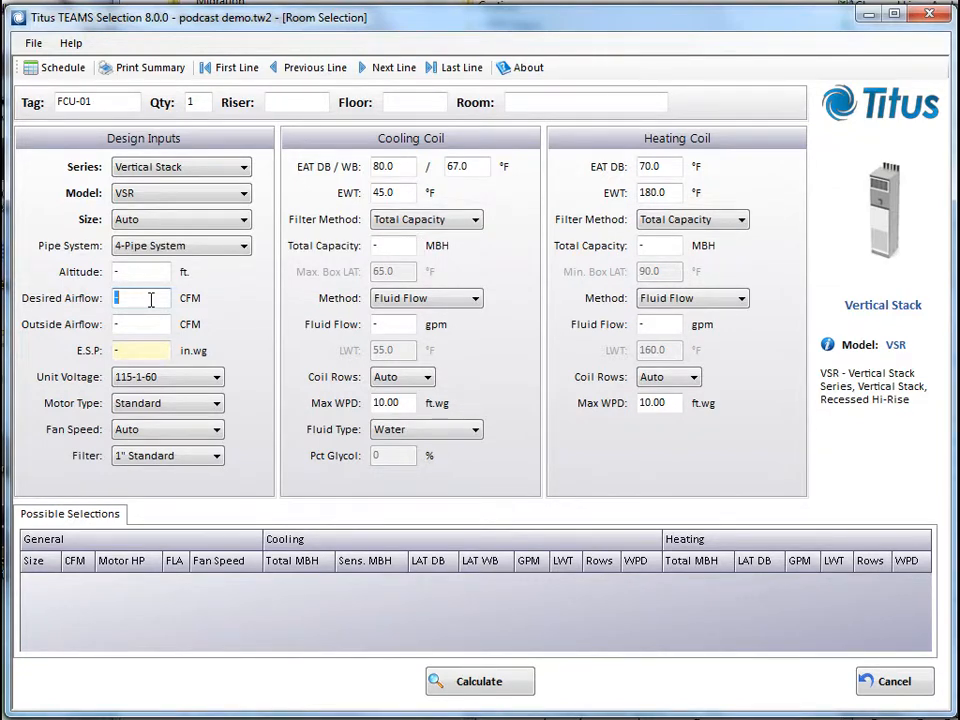
text(520)
double_click(137, 351)
text(.2)
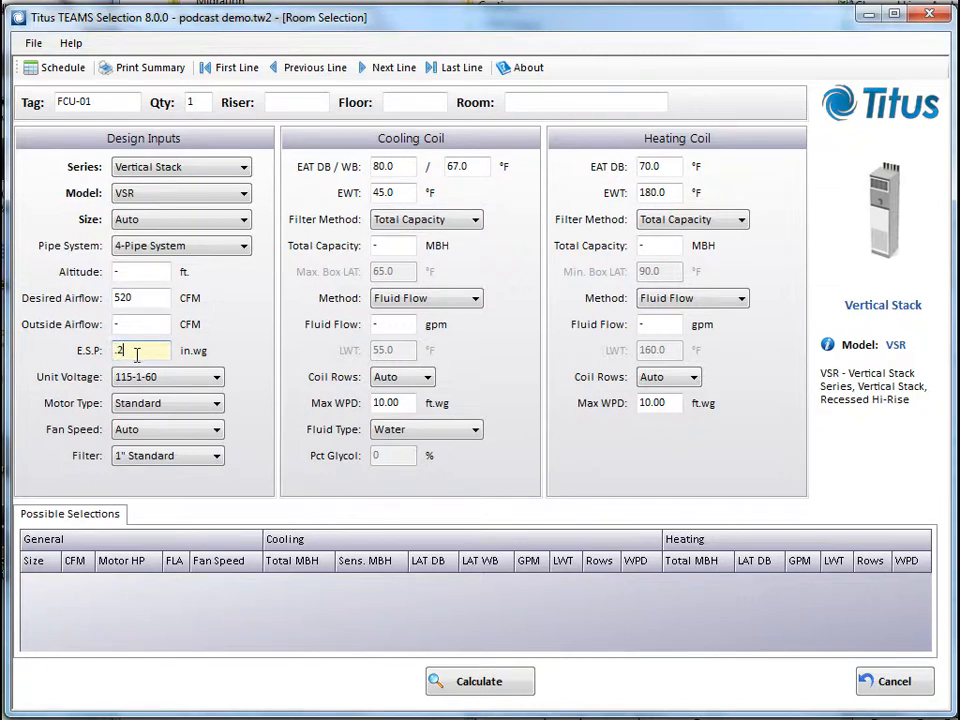
Check the available unit voltage, motor type, fan speed and filter options in the design inputs
click(170, 378)
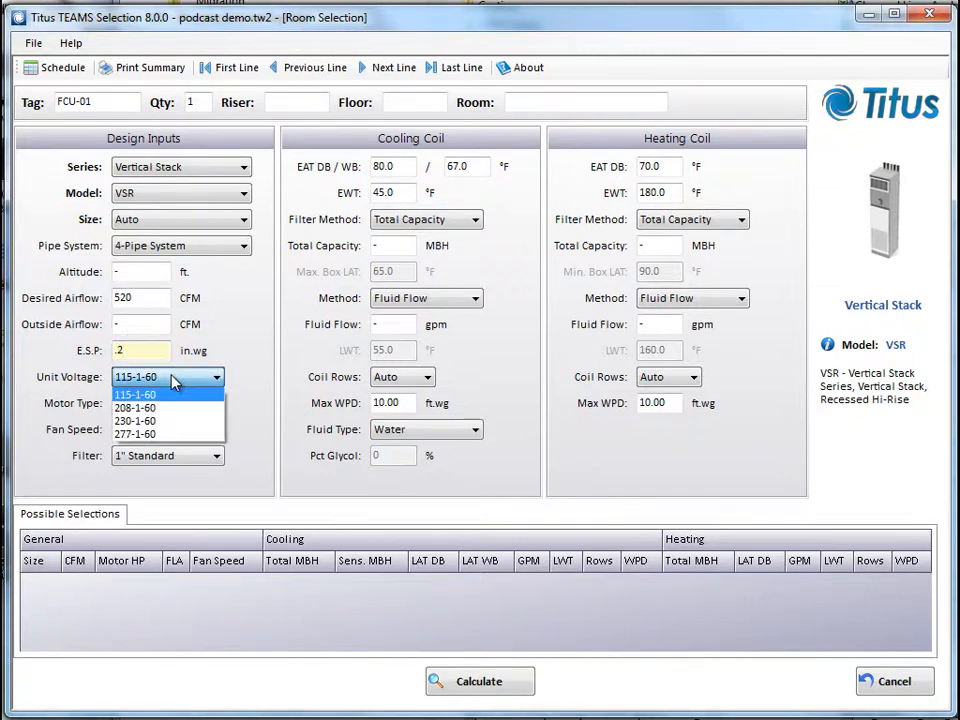
click(206, 380)
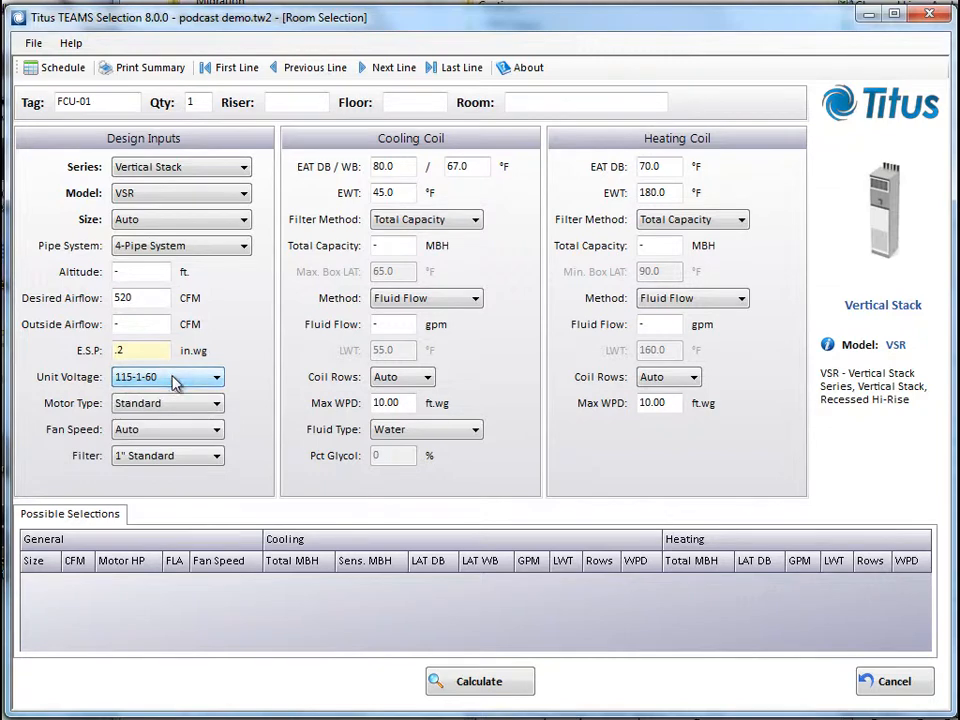
click(192, 409)
click(192, 413)
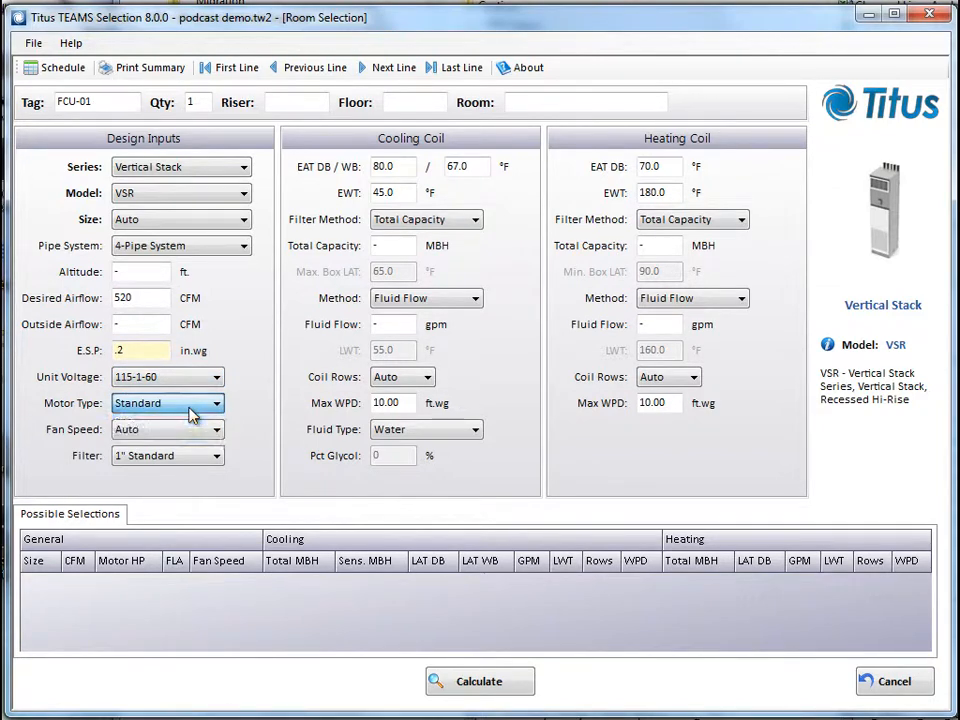
click(192, 436)
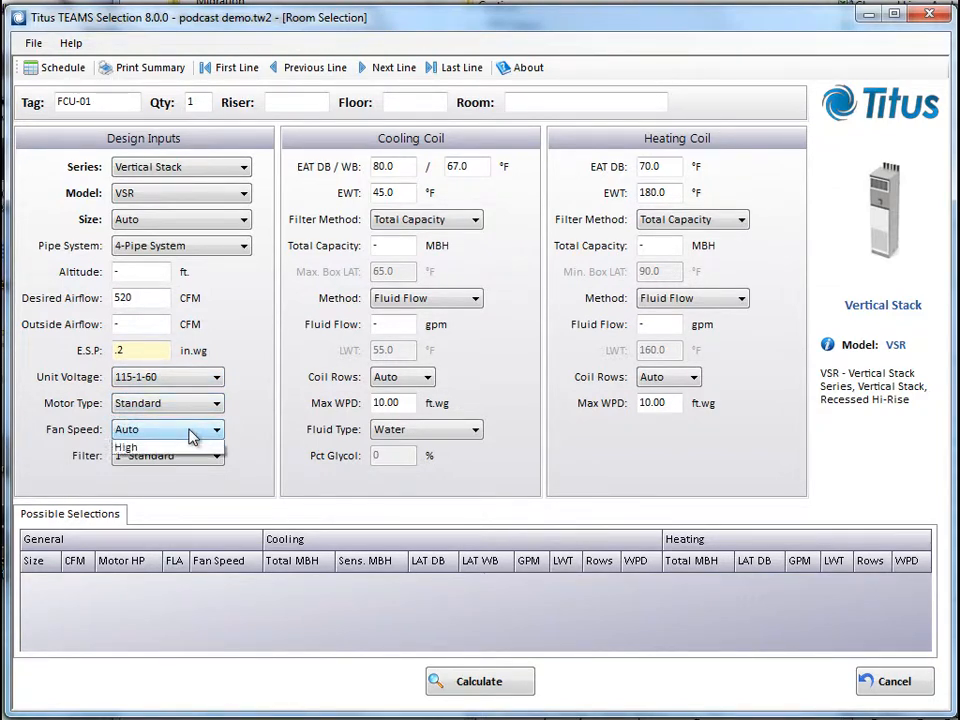
click(193, 450)
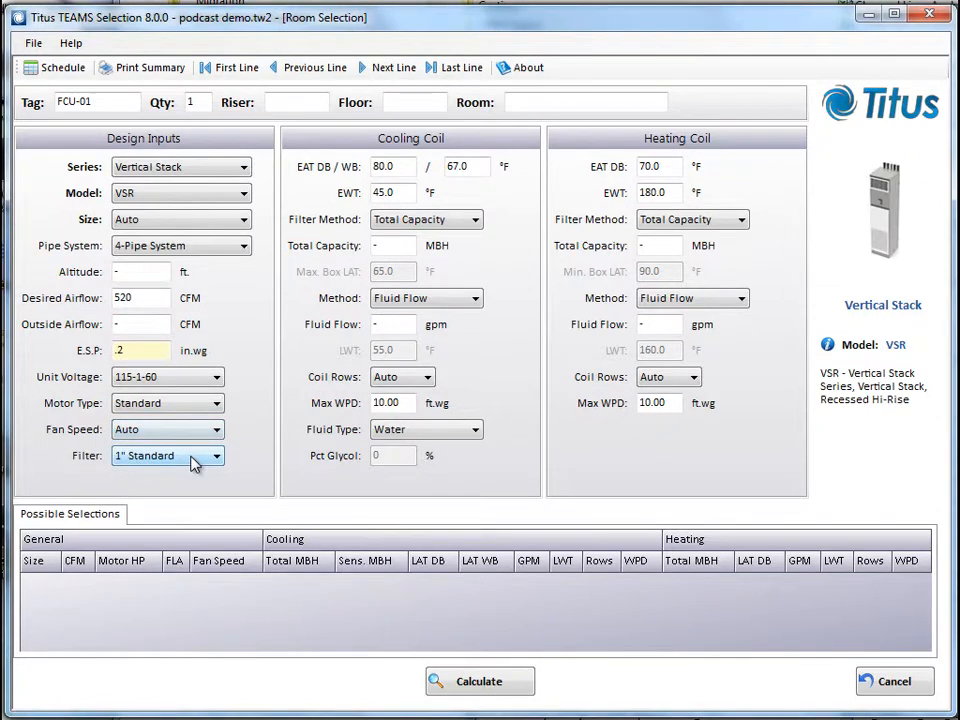
click(194, 457)
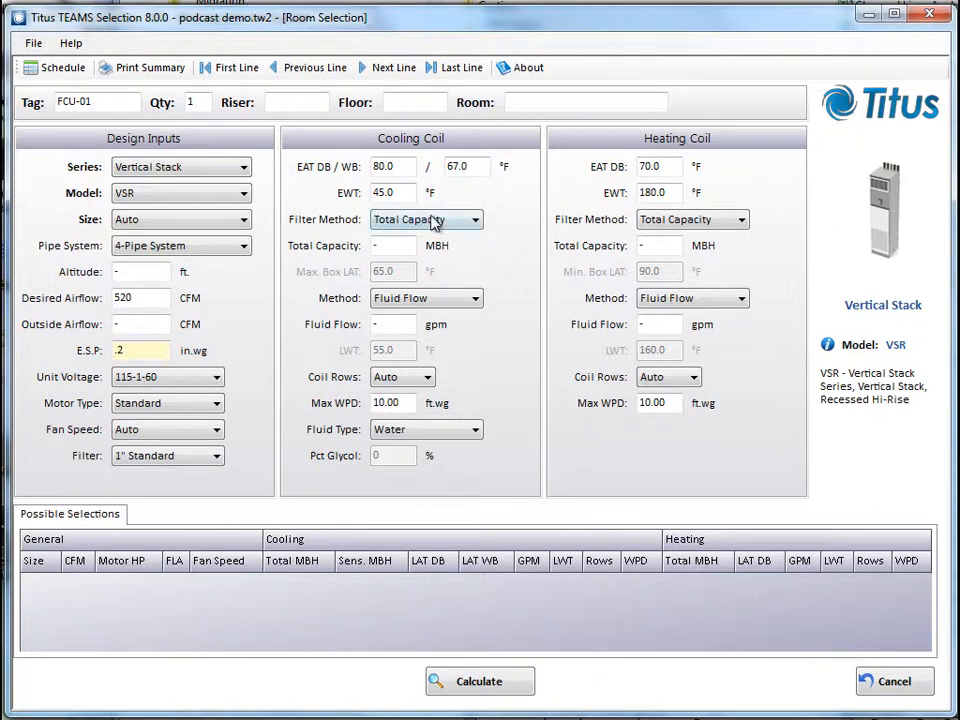
Keep the cooling coil's filter method on Total Capacity and set its total capacity to 17 MBH
click(476, 220)
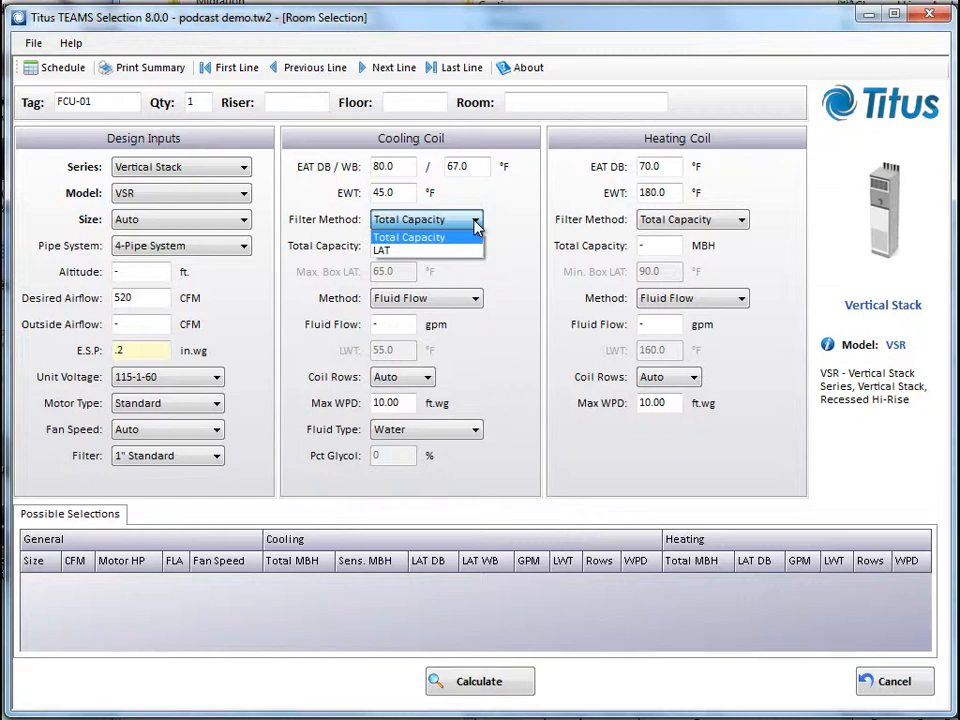
click(476, 226)
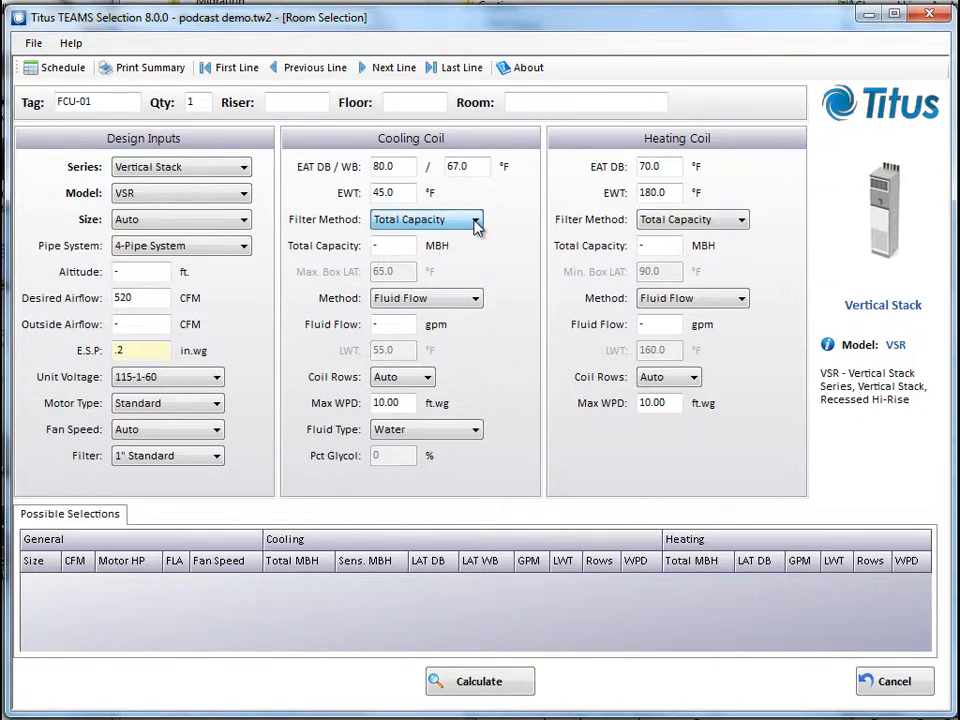
click(407, 244)
mouse_move(407, 244)
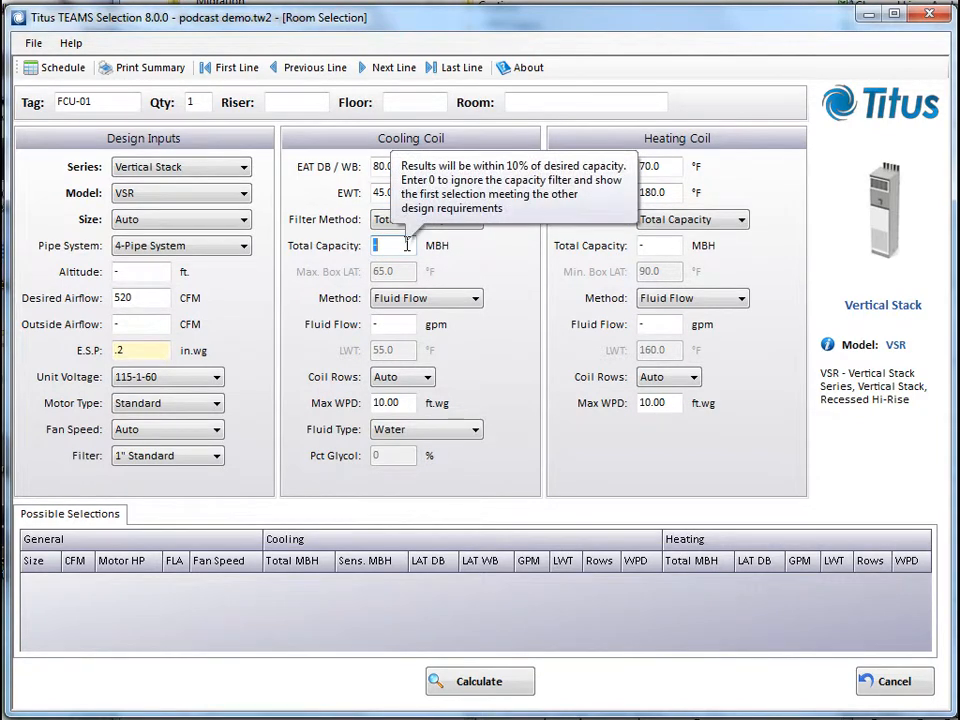
text(17)
Keep the cooling coil's method on Fluid Flow and set its fluid flow to 3 gpm
click(463, 303)
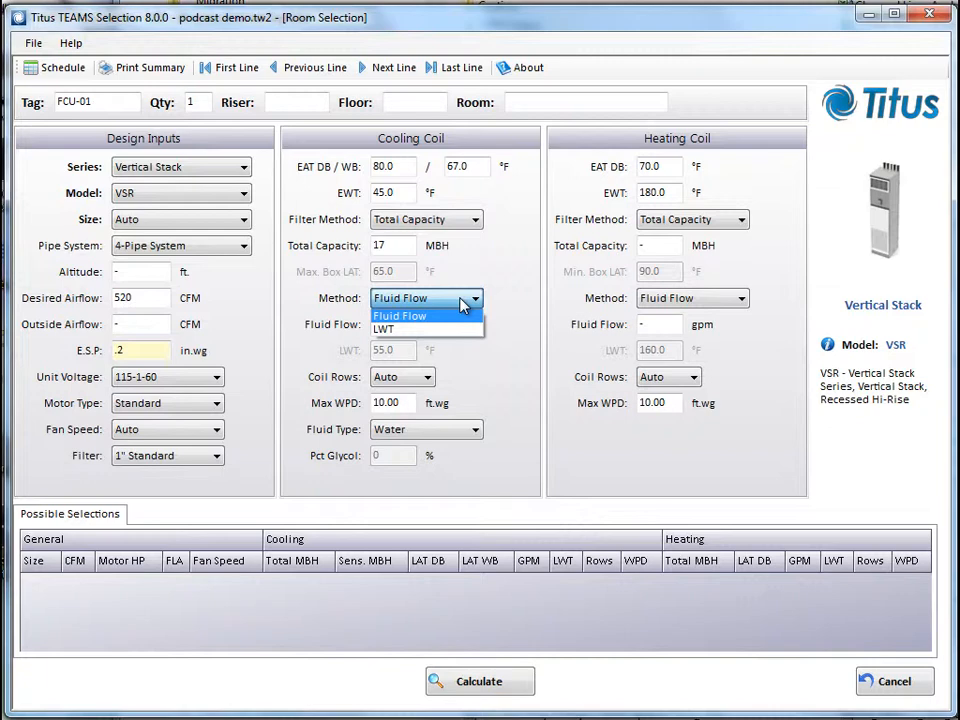
click(420, 316)
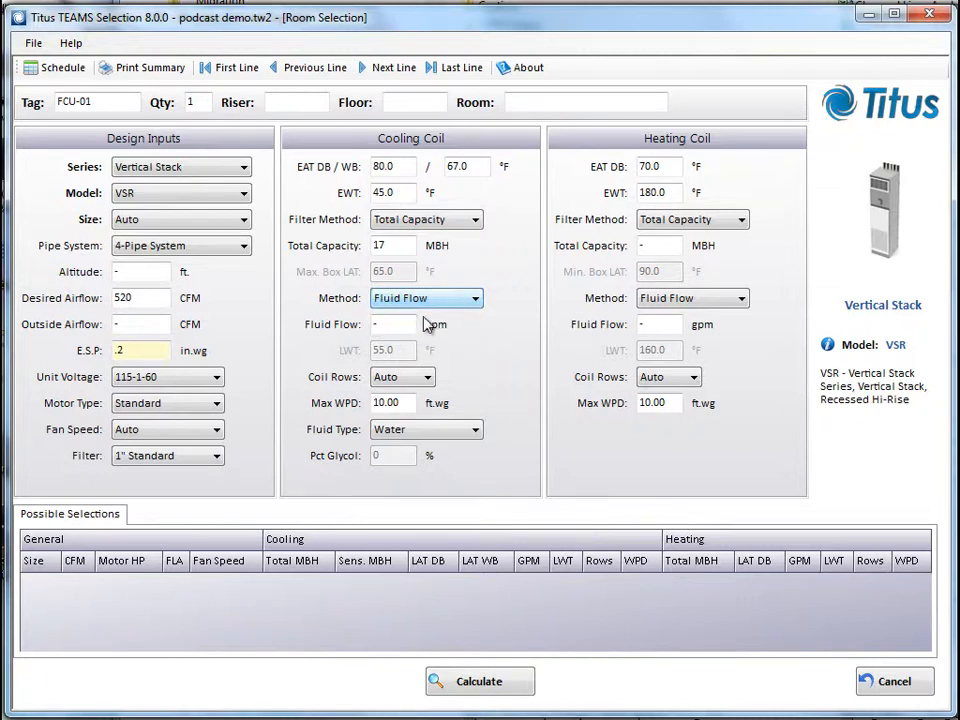
click(391, 323)
text(3)
Set the heating coil to 24 MBH total capacity and 1.5 gpm fluid flow, and calculate the possible selections
click(650, 245)
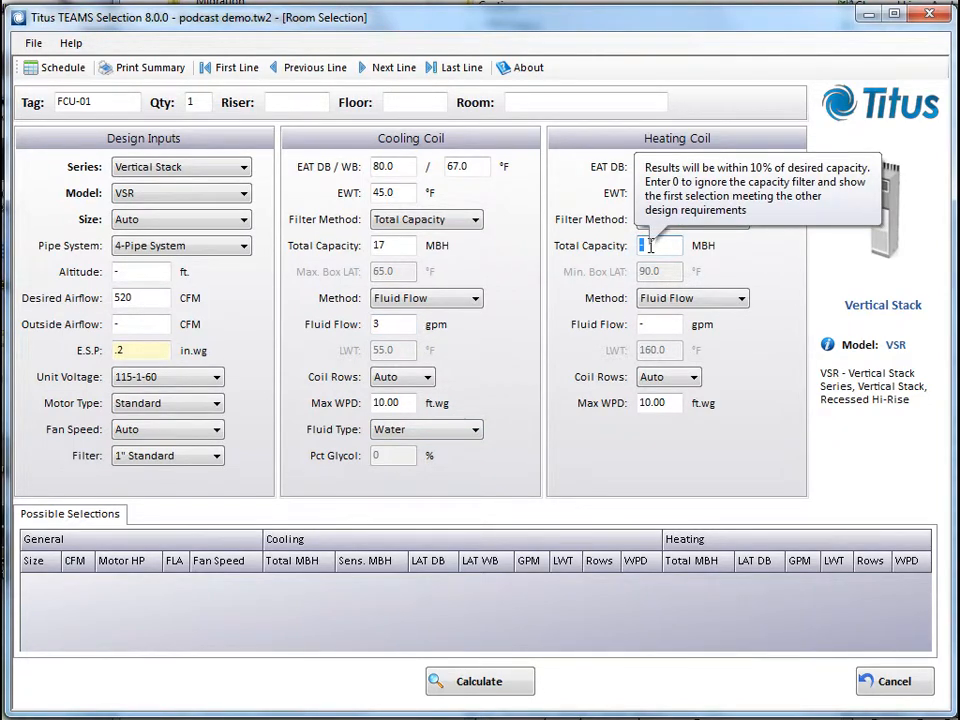
text(24)
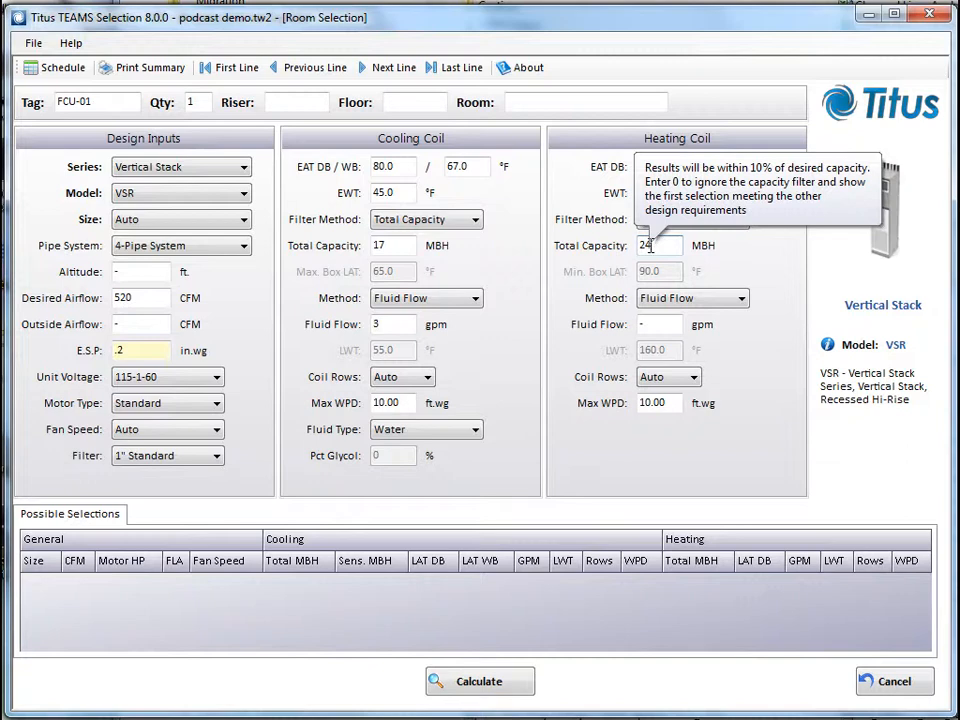
click(668, 325)
text(1.5)
click(489, 684)
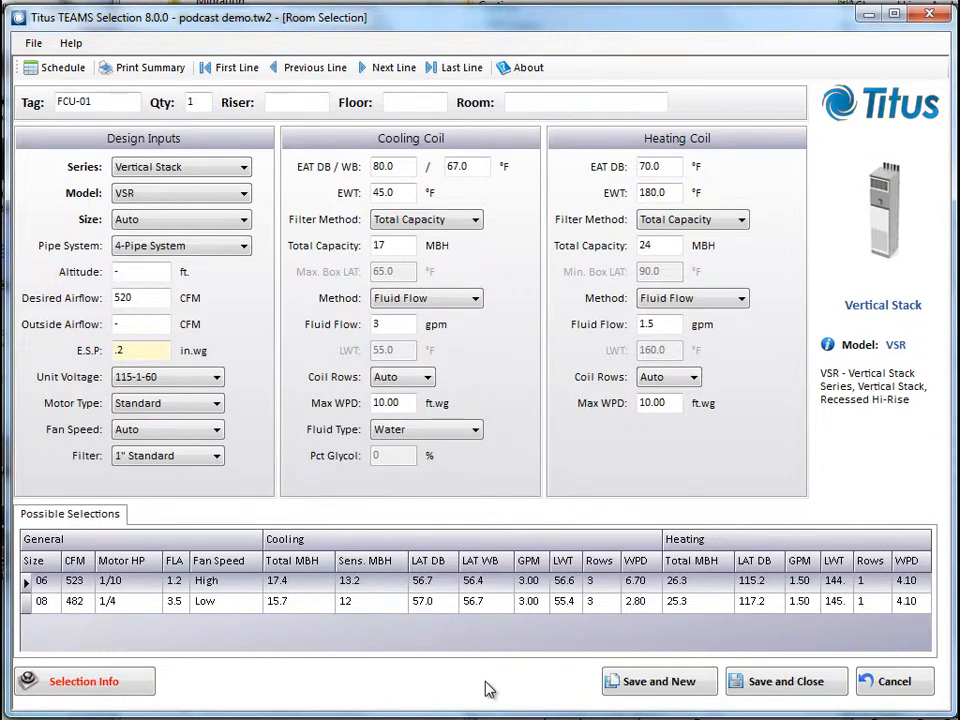
Choose the size 06 unit from the possible selections for FCU-01 and save it, starting a new room selection
click(30, 602)
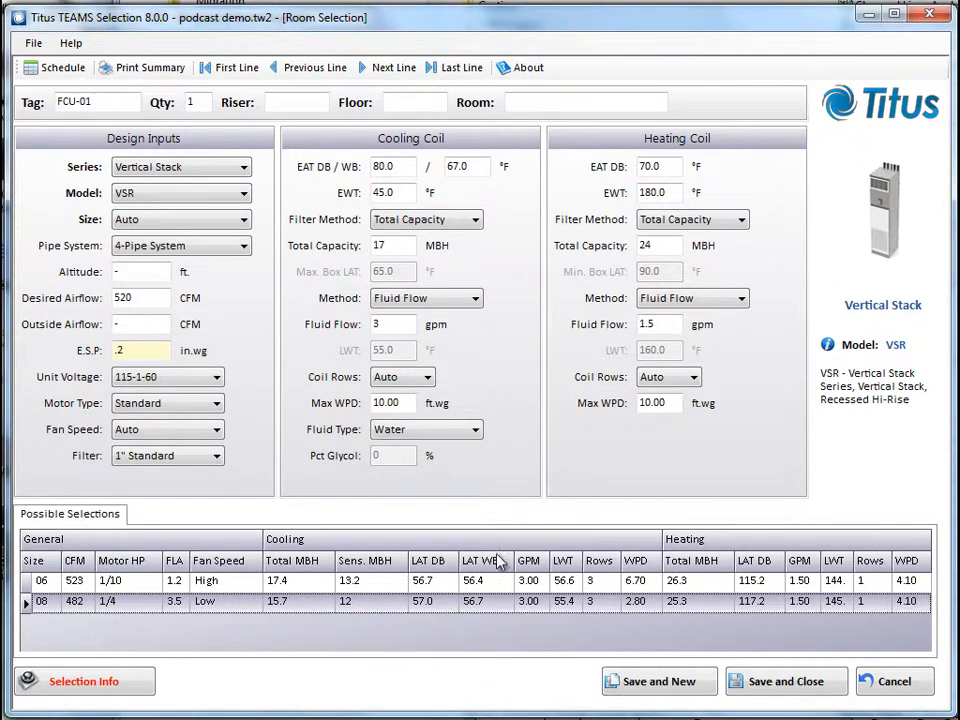
click(26, 586)
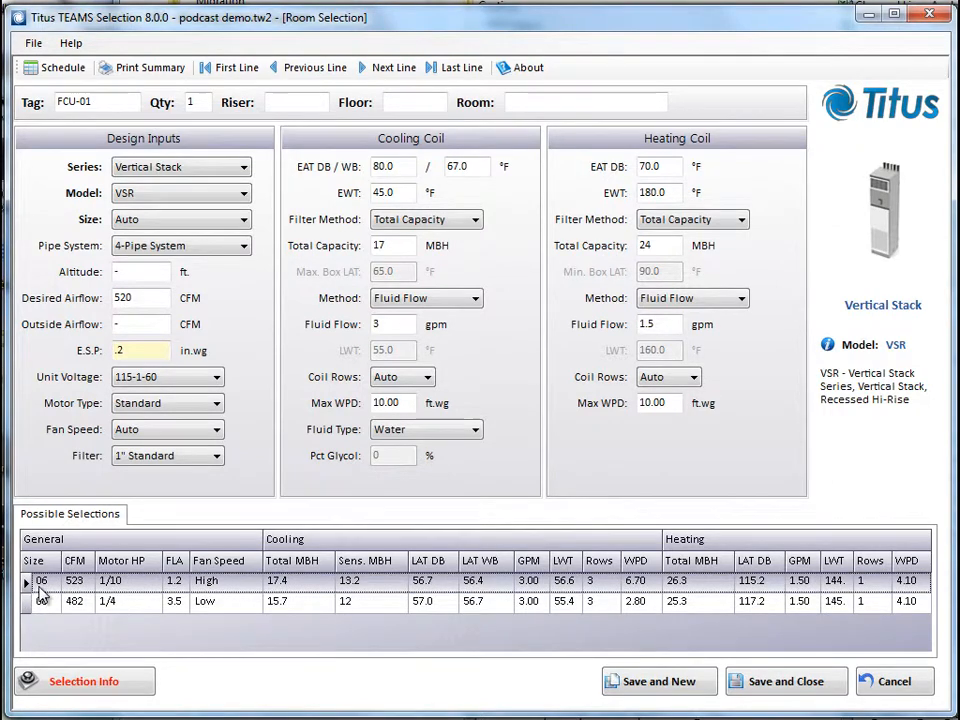
click(650, 692)
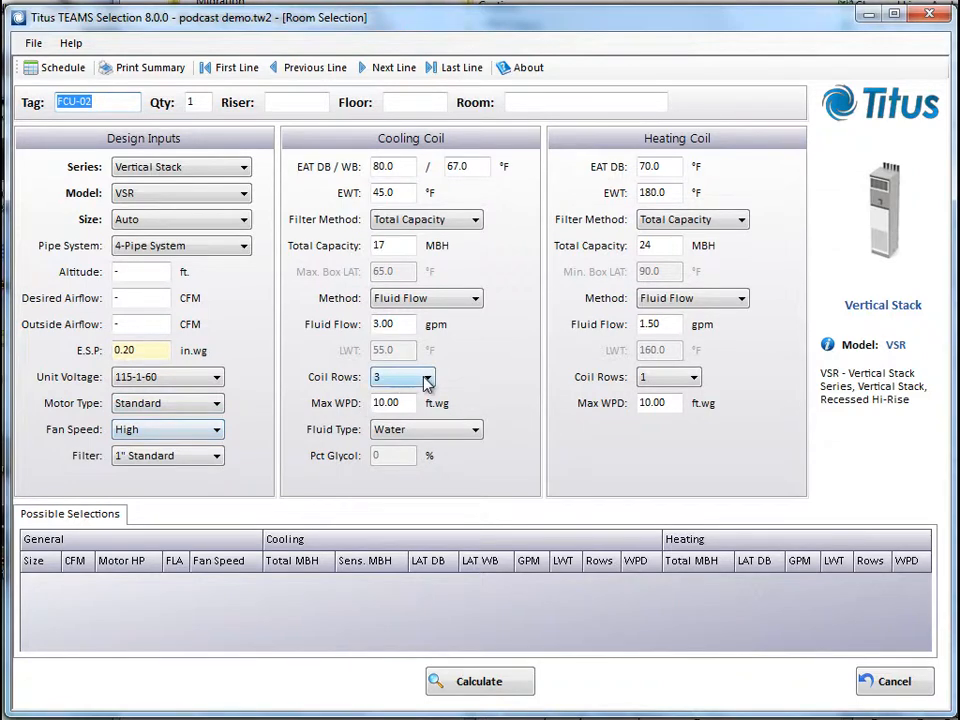
Set the fan speed and both the cooling and heating coil rows to Auto for FCU-02
click(193, 432)
click(180, 446)
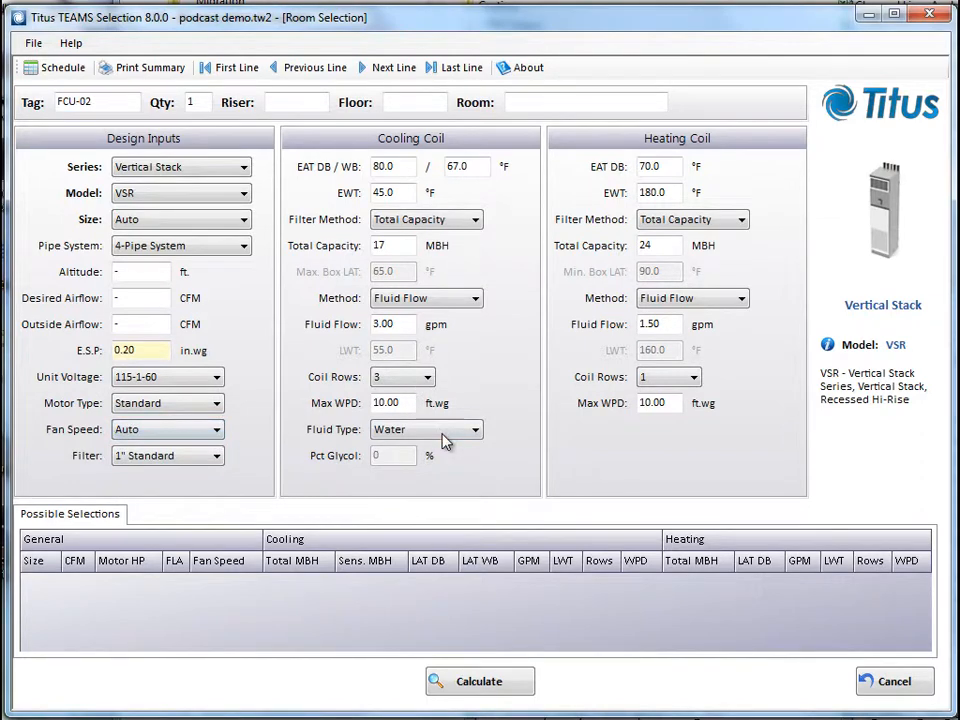
click(427, 377)
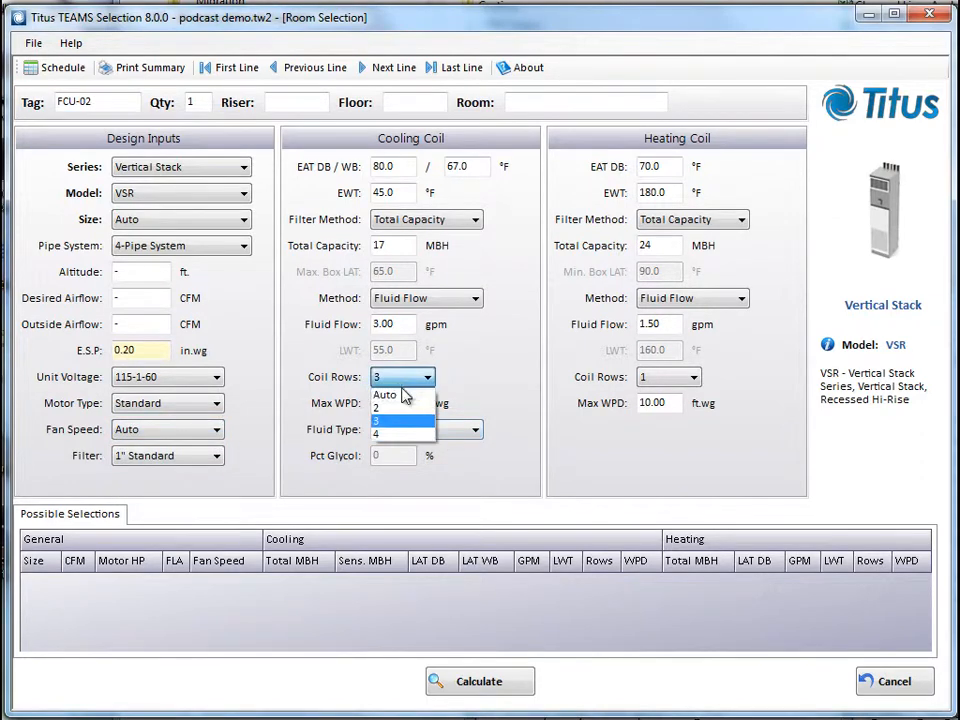
click(386, 393)
click(692, 377)
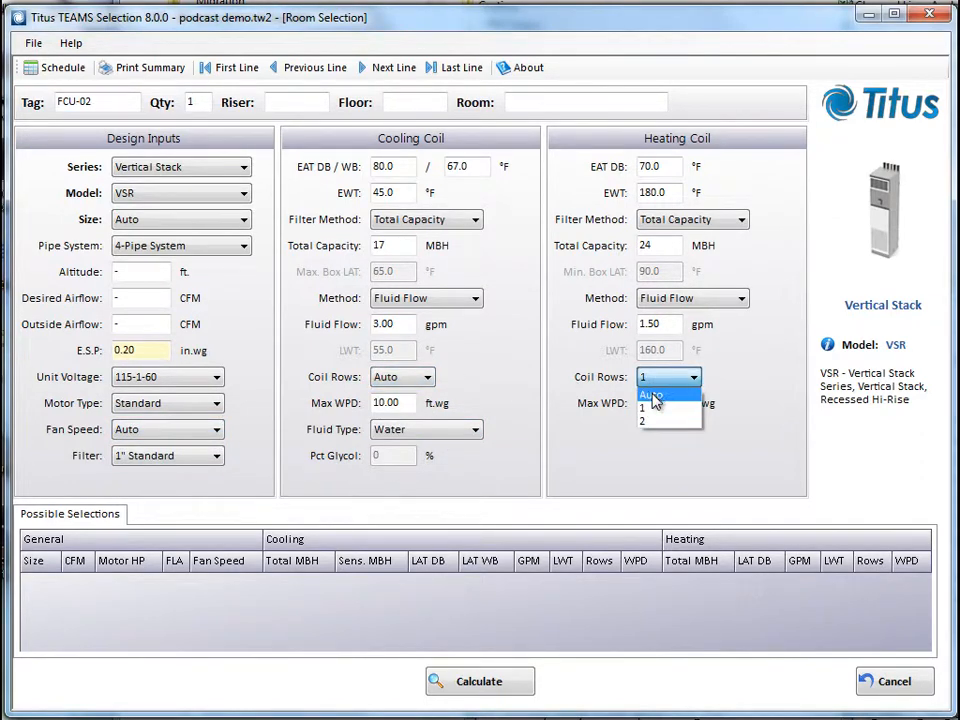
click(655, 393)
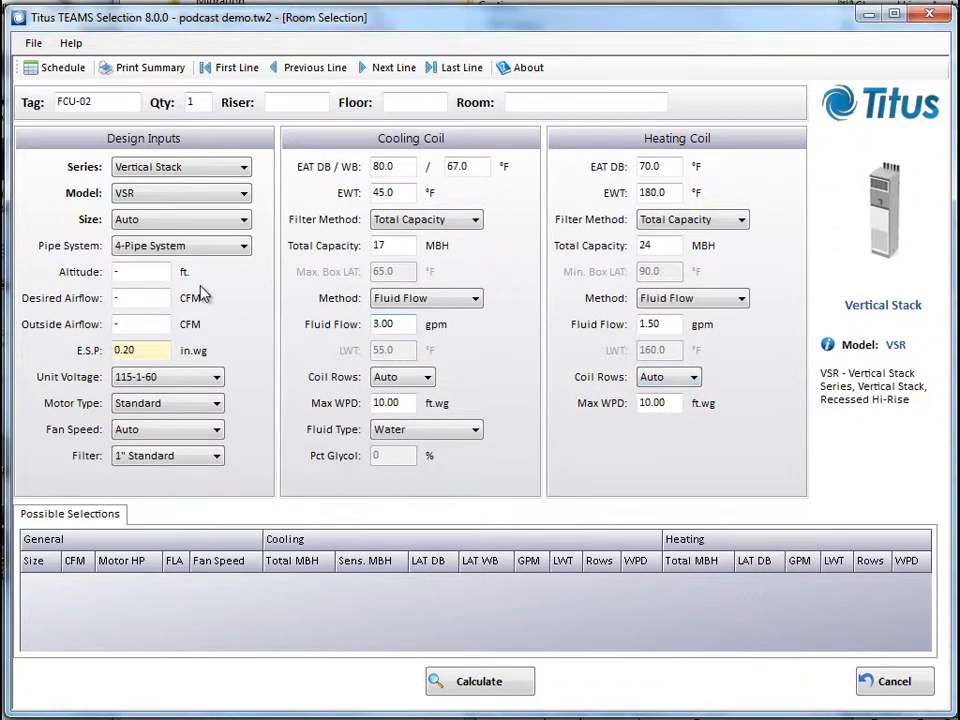
Set FCU-02's desired airflow to 170 CFM and its cooling coil to 7 MBH total capacity and 1.5 gpm fluid flow
click(135, 298)
text(170)
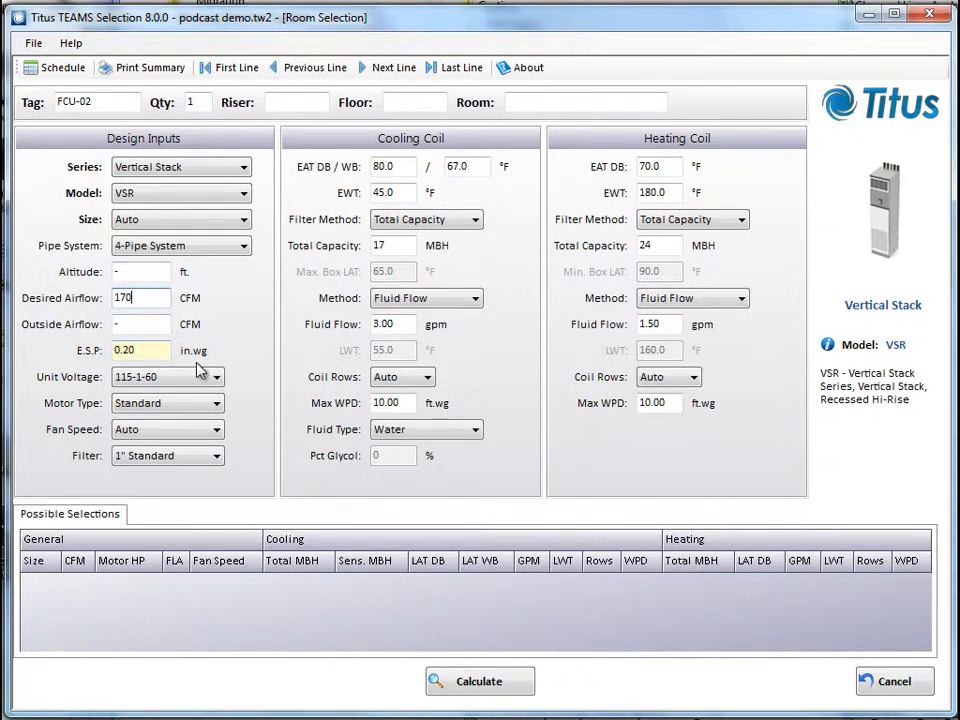
click(387, 246)
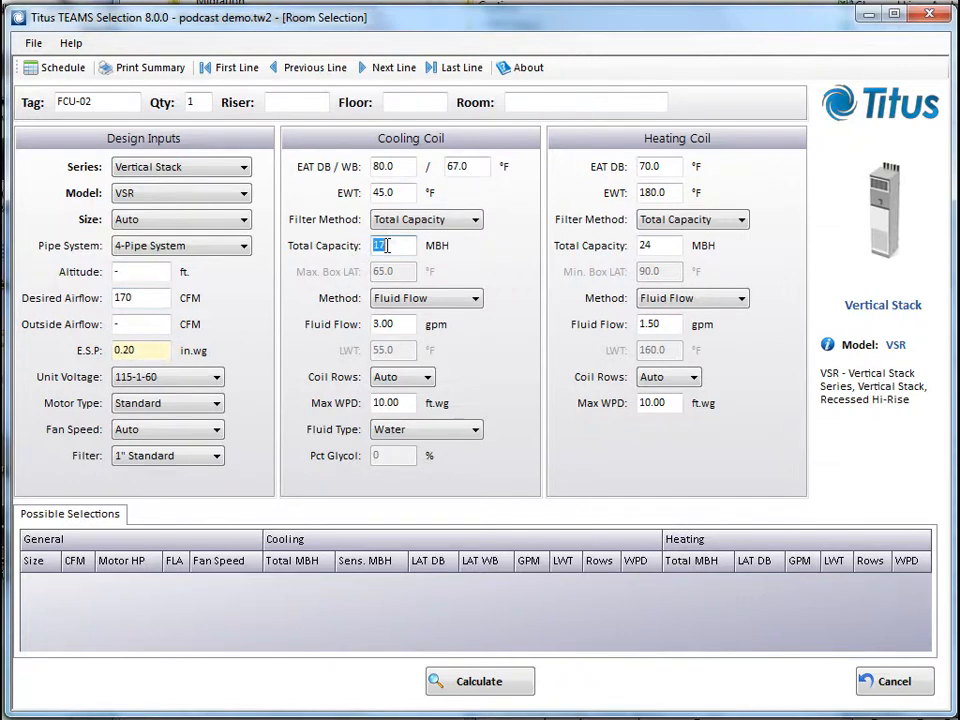
text(7)
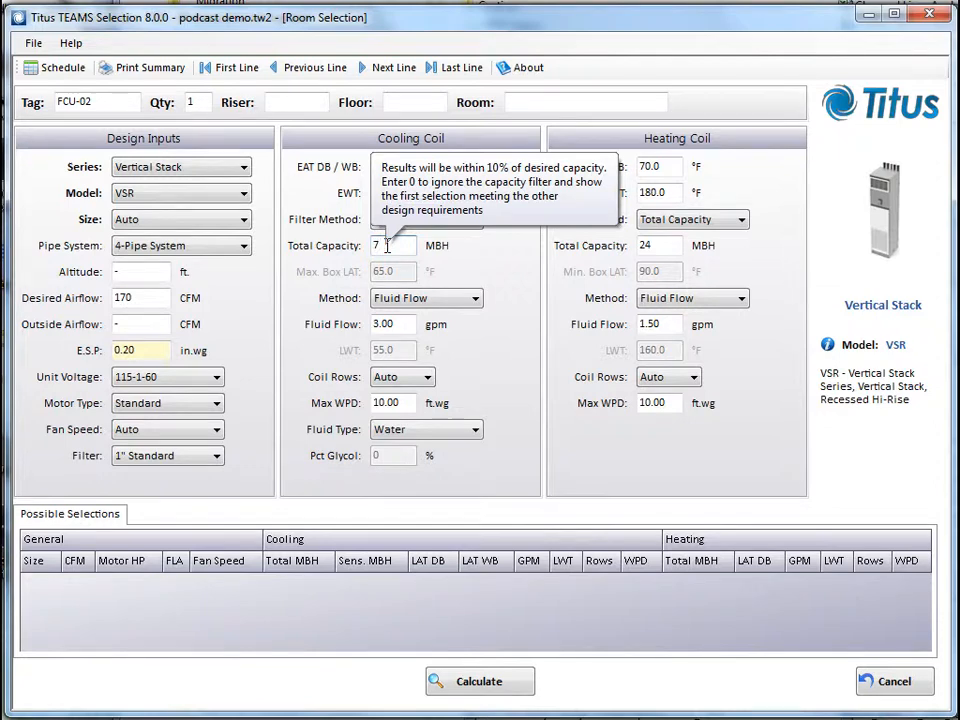
click(400, 323)
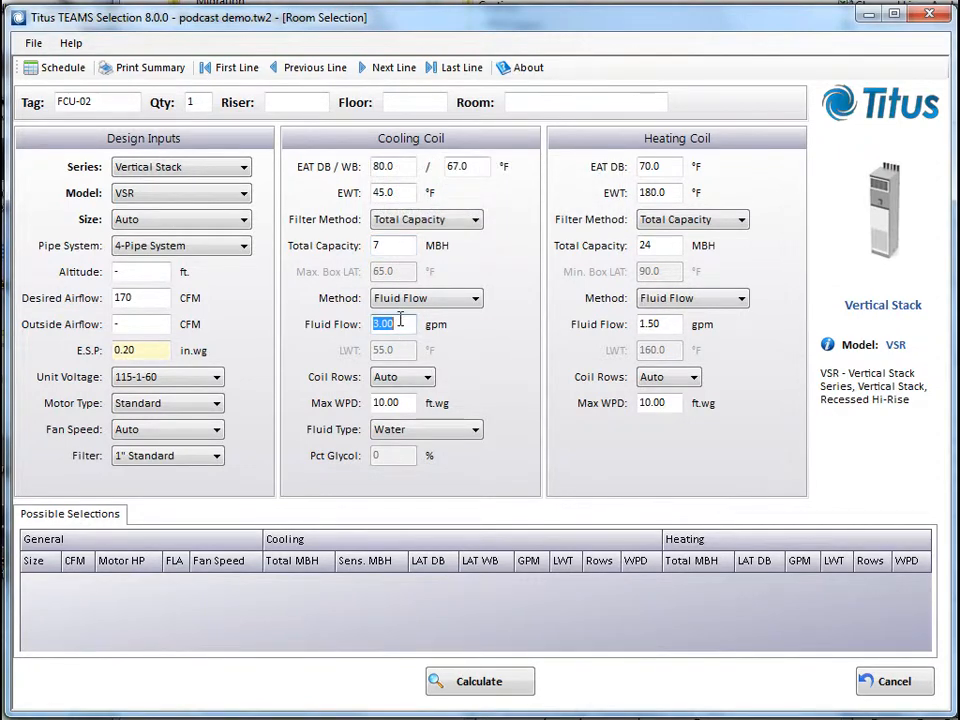
text(15)
key(BackSpace)
text(.5)
Calculate FCU-02 with a heating total capacity of 16 MBH and save the selection, closing to the project schedule
click(663, 247)
text(16)
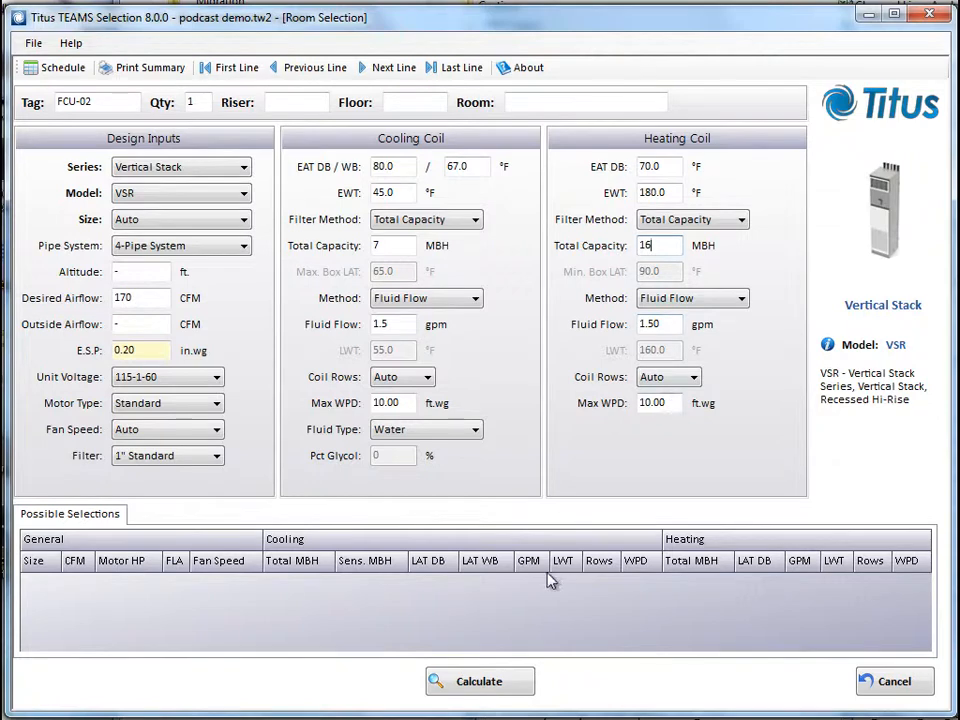
click(486, 684)
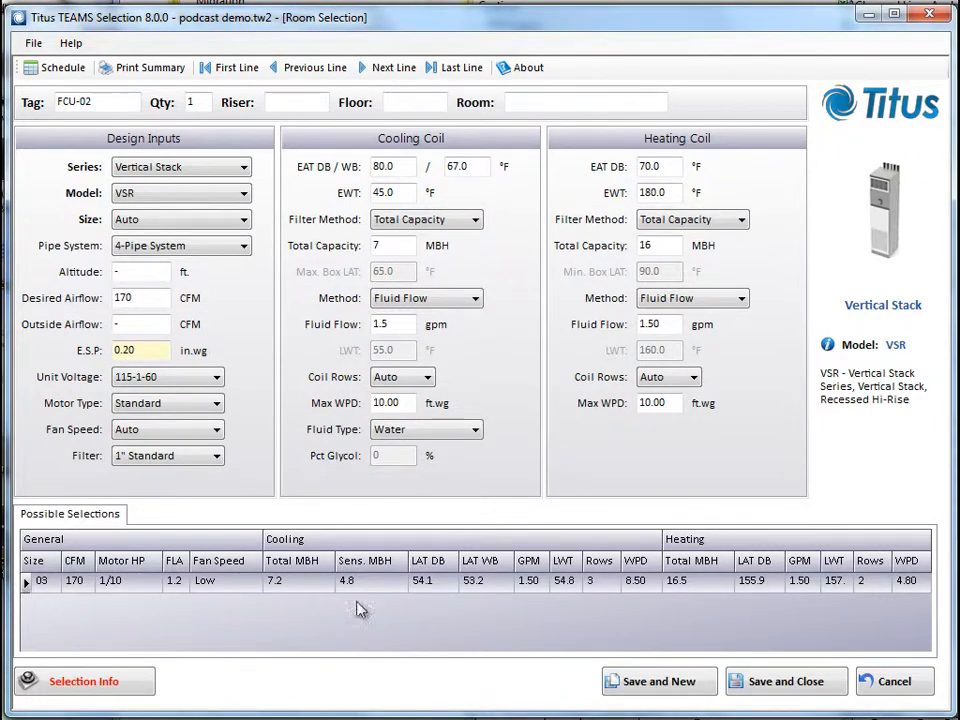
click(786, 682)
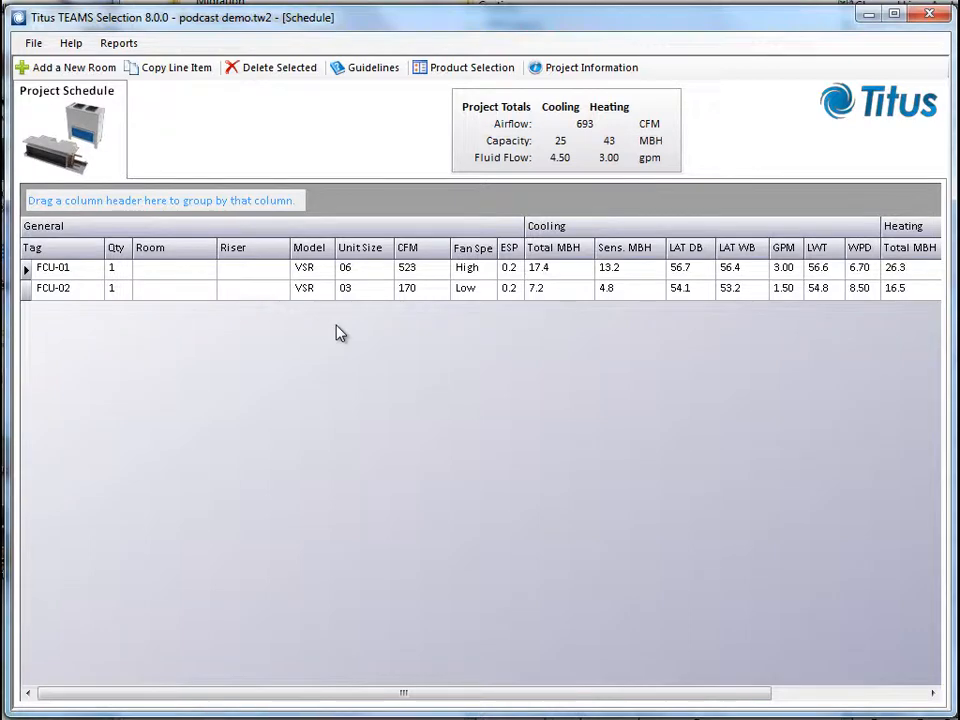
Duplicate the FCU-02 line item with 4 copies, tagged FCU-03 to FCU-06
drag(461, 694, 420, 694)
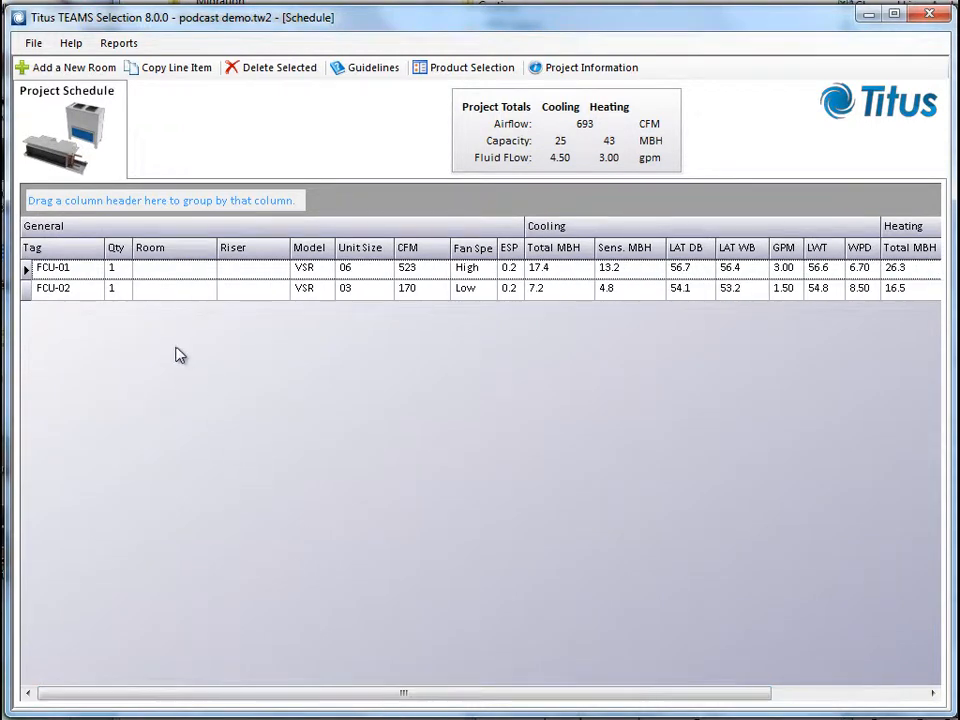
click(27, 268)
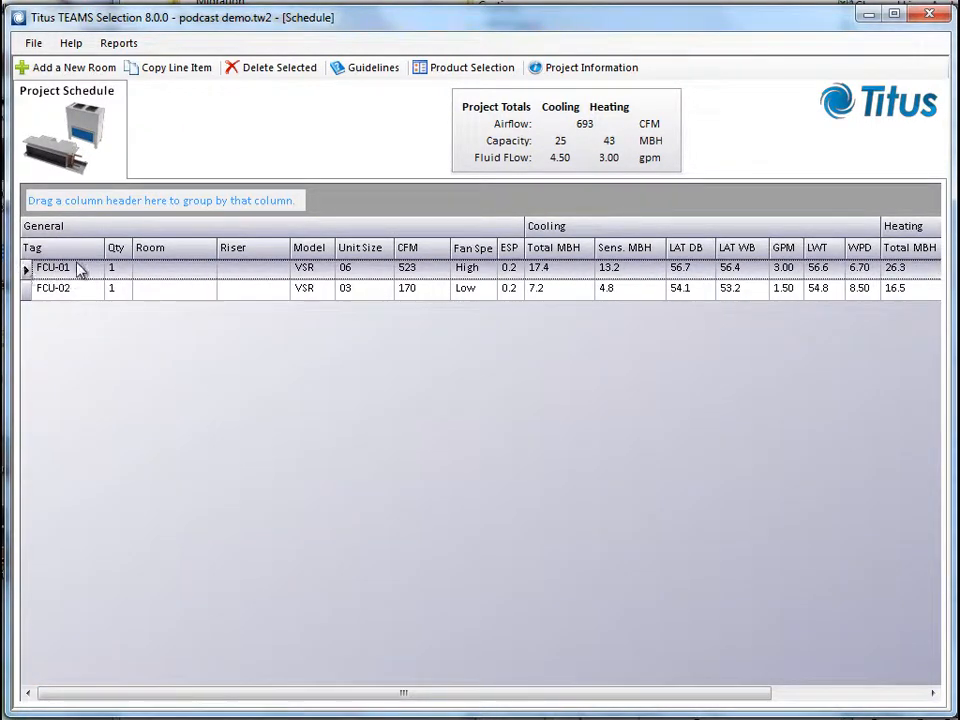
click(26, 291)
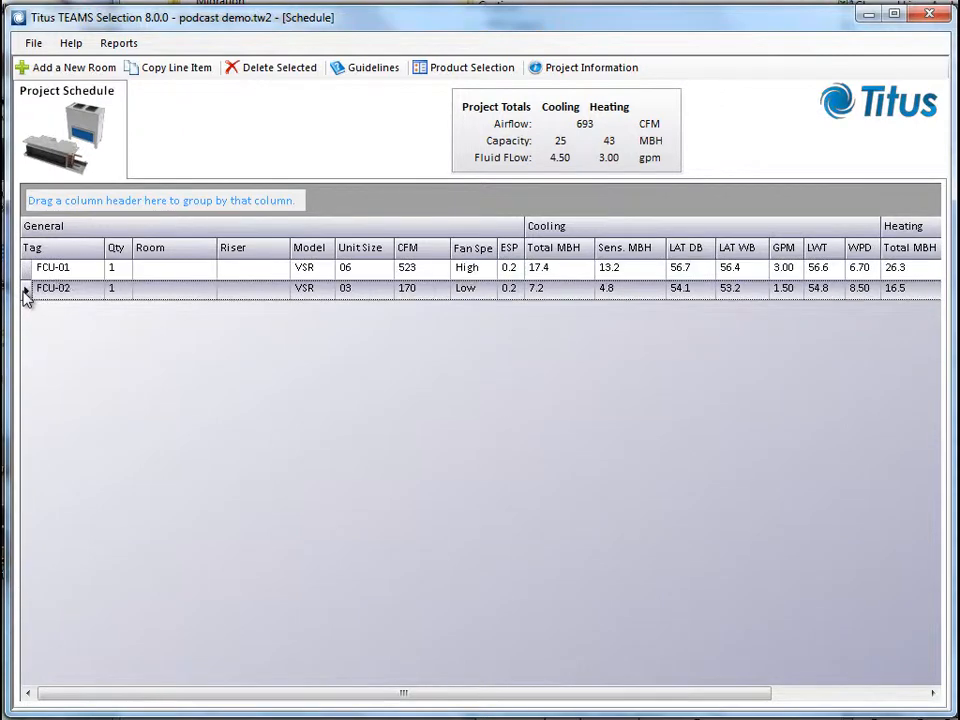
click(176, 72)
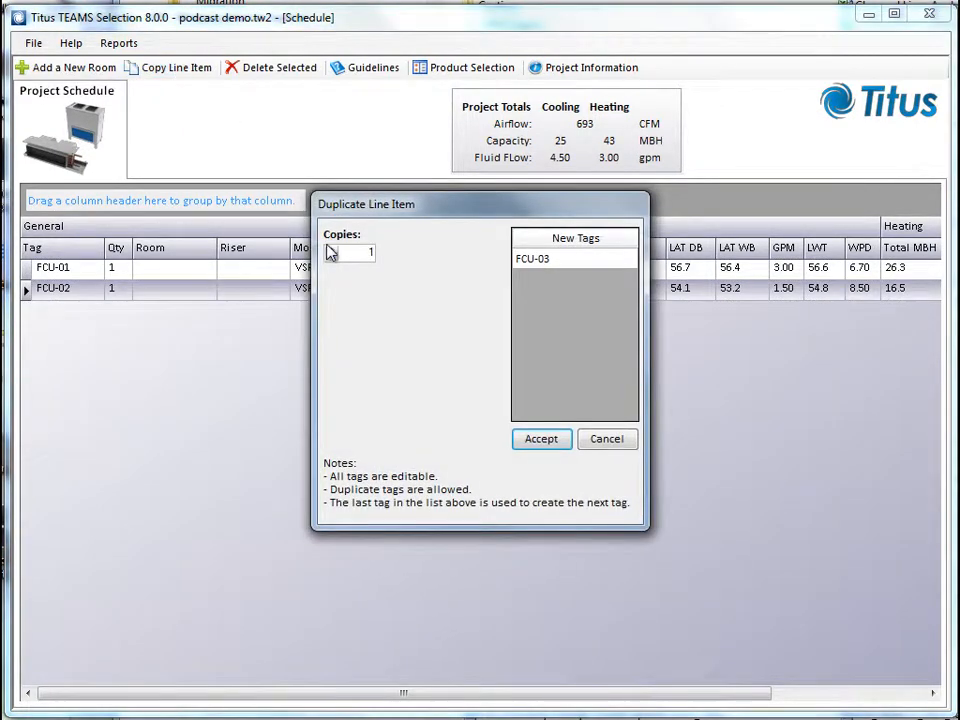
click(331, 249)
click(331, 249)
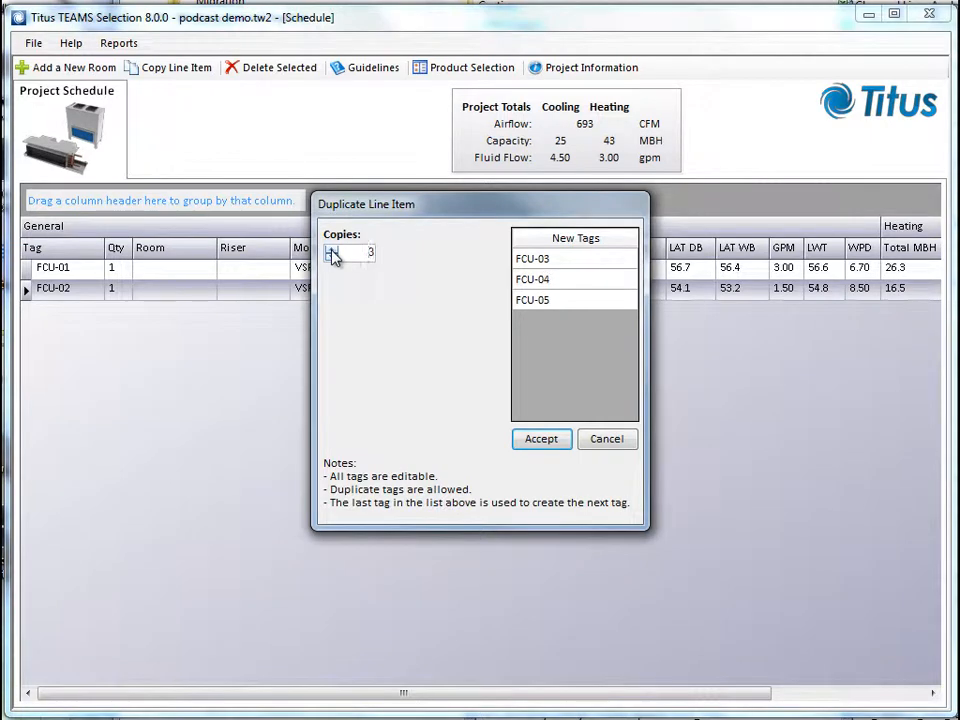
click(331, 250)
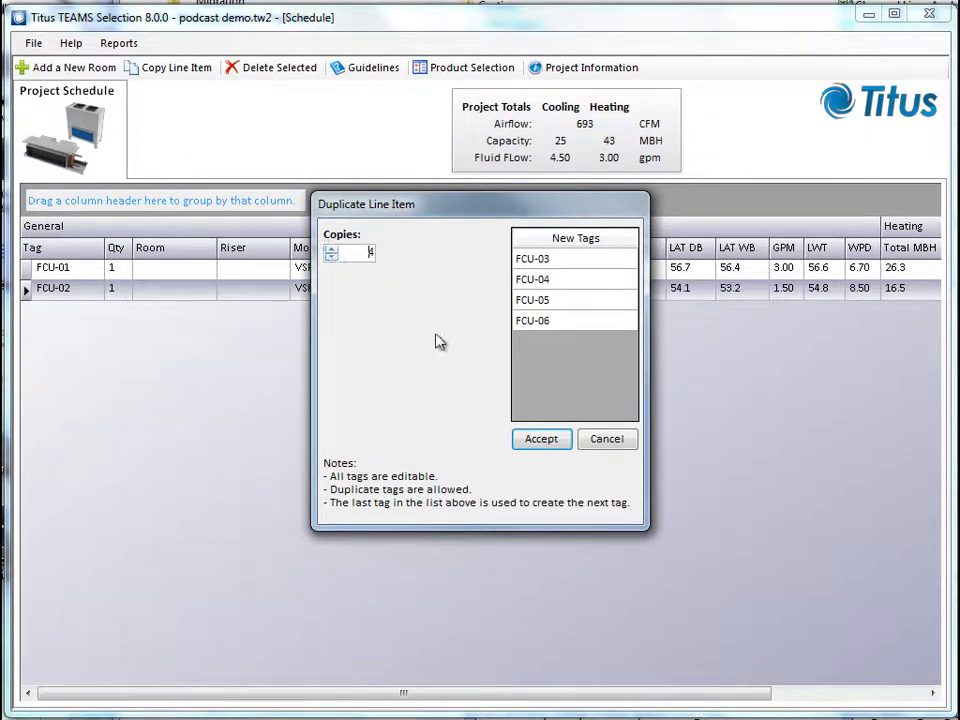
click(545, 443)
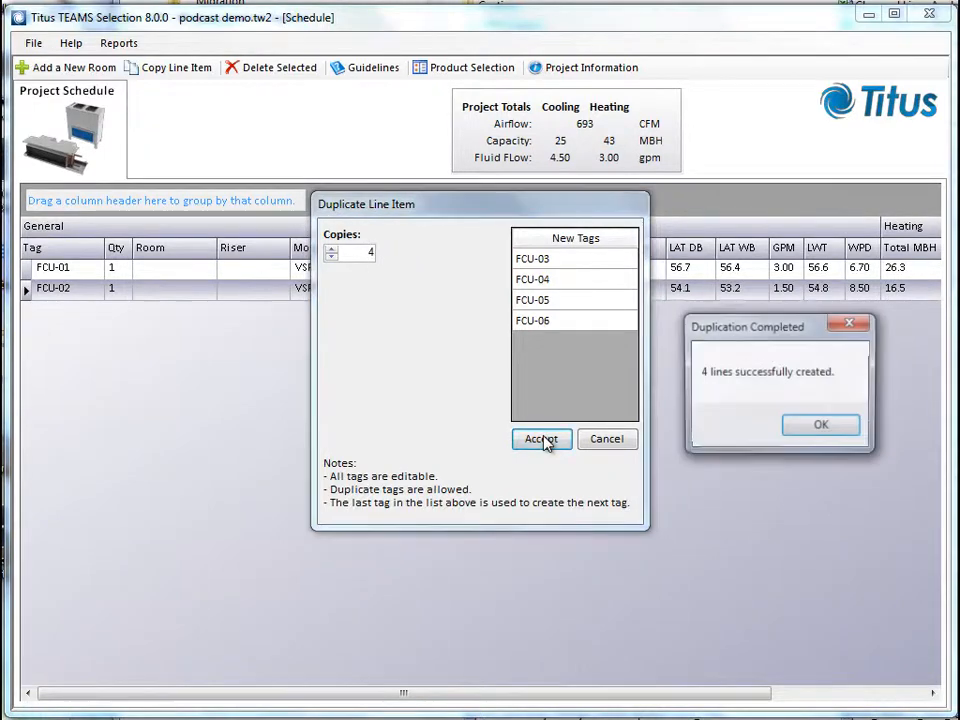
click(814, 431)
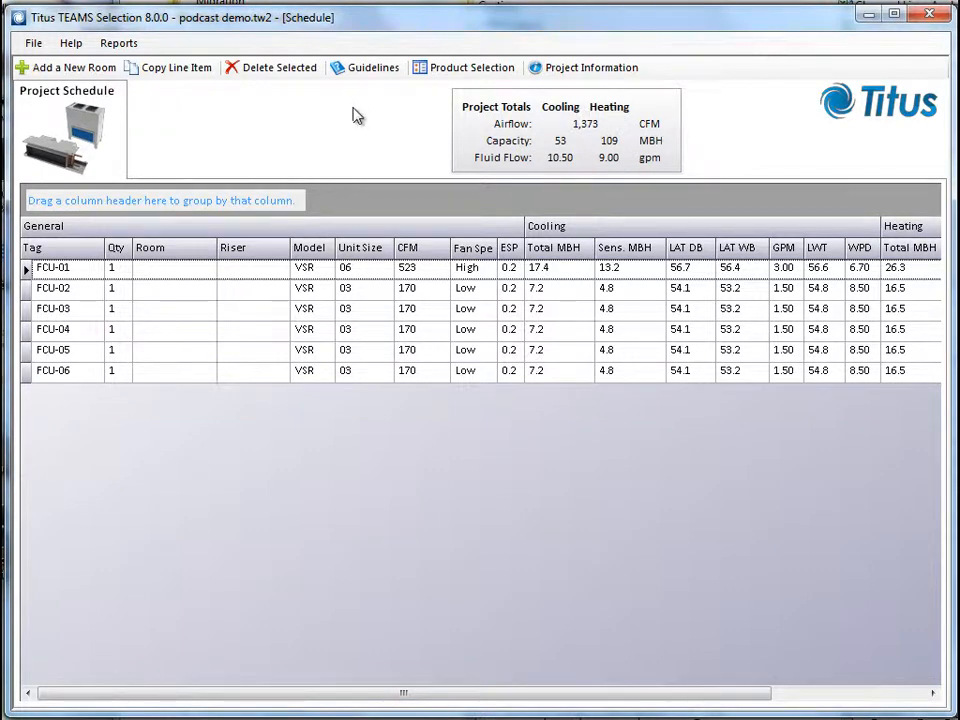
Launch the Project Schedule report and reposition its viewer window to show more of it
click(119, 45)
click(130, 62)
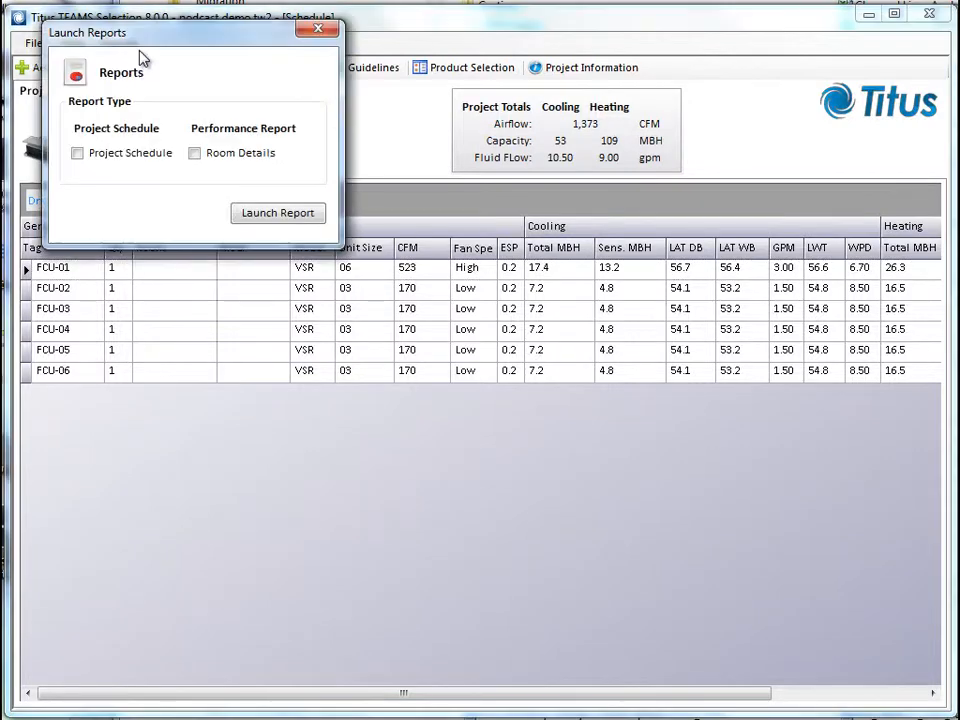
click(77, 153)
click(278, 213)
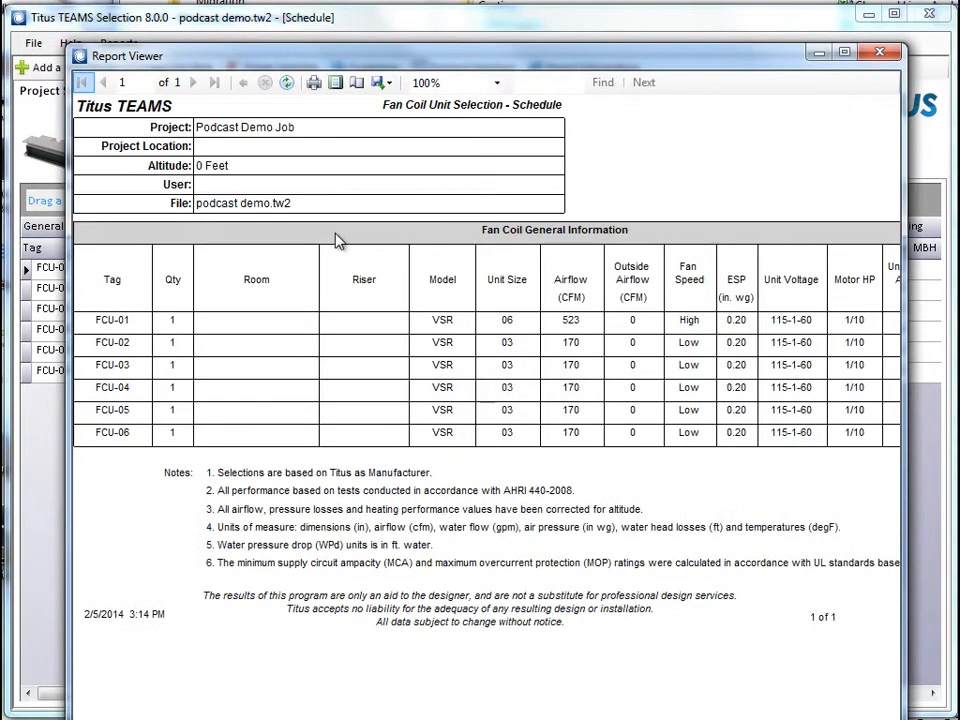
drag(418, 65, 406, 35)
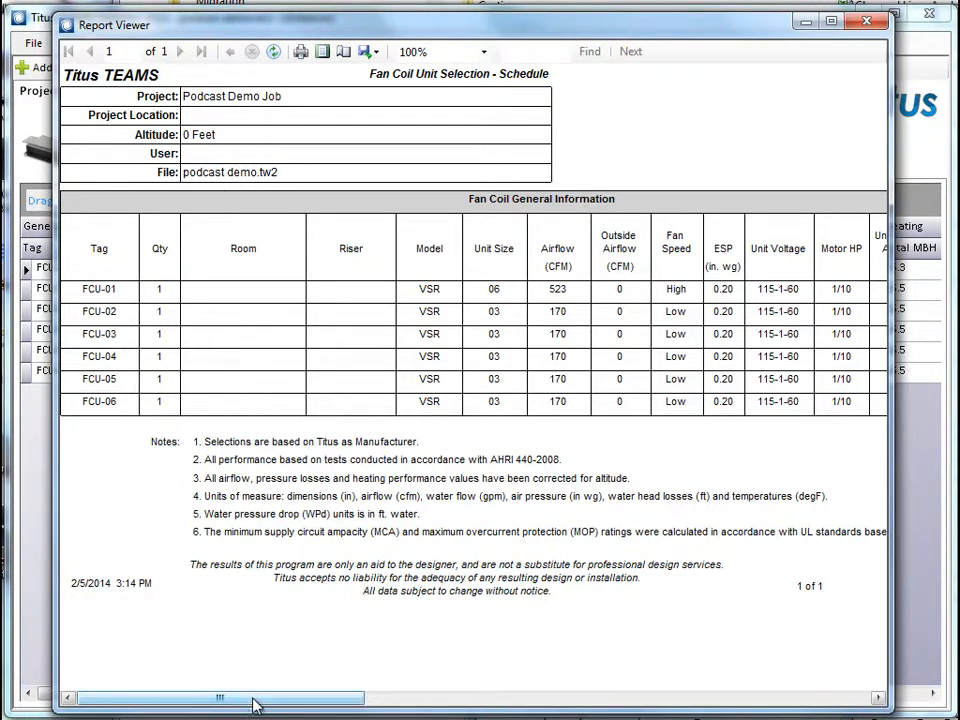
Export the project schedule report to the Desktop as an Excel file named FCU Schedule Report
drag(254, 702, 210, 701)
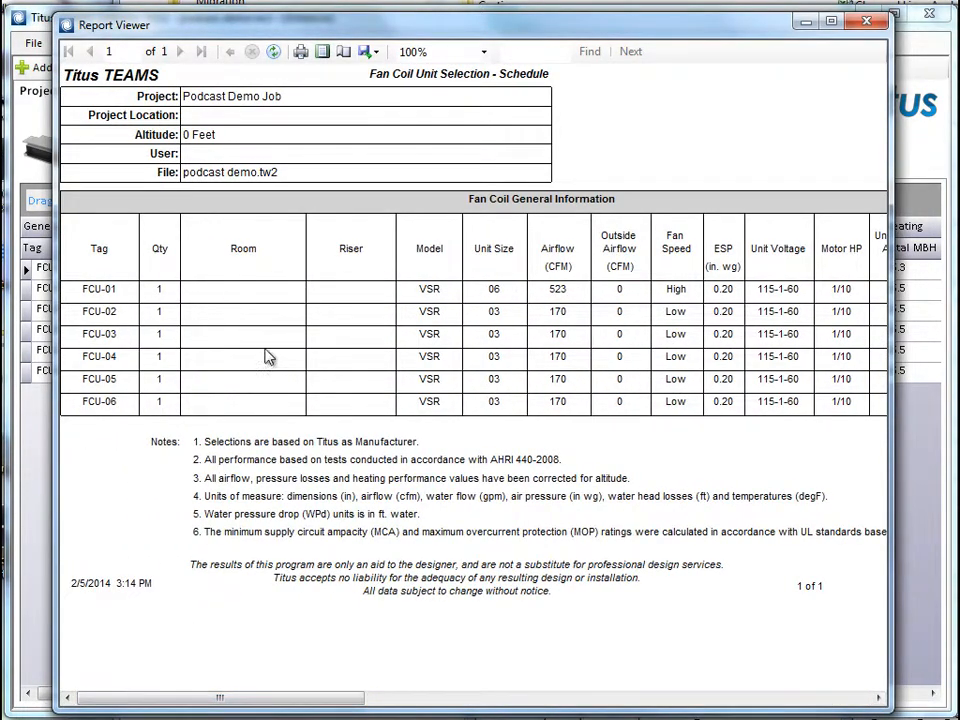
click(365, 53)
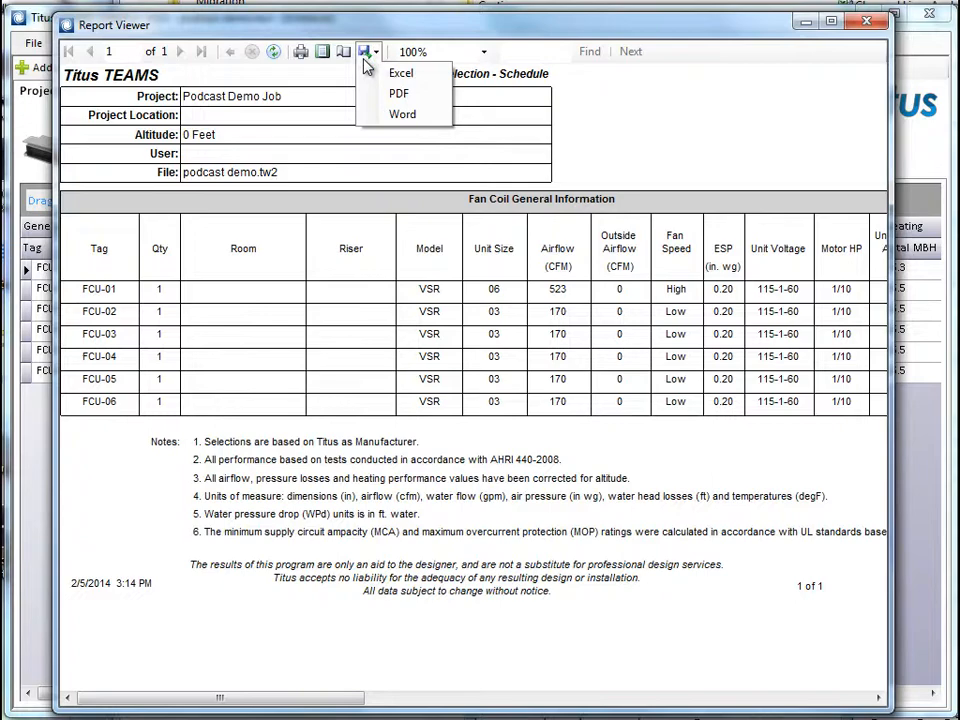
click(423, 77)
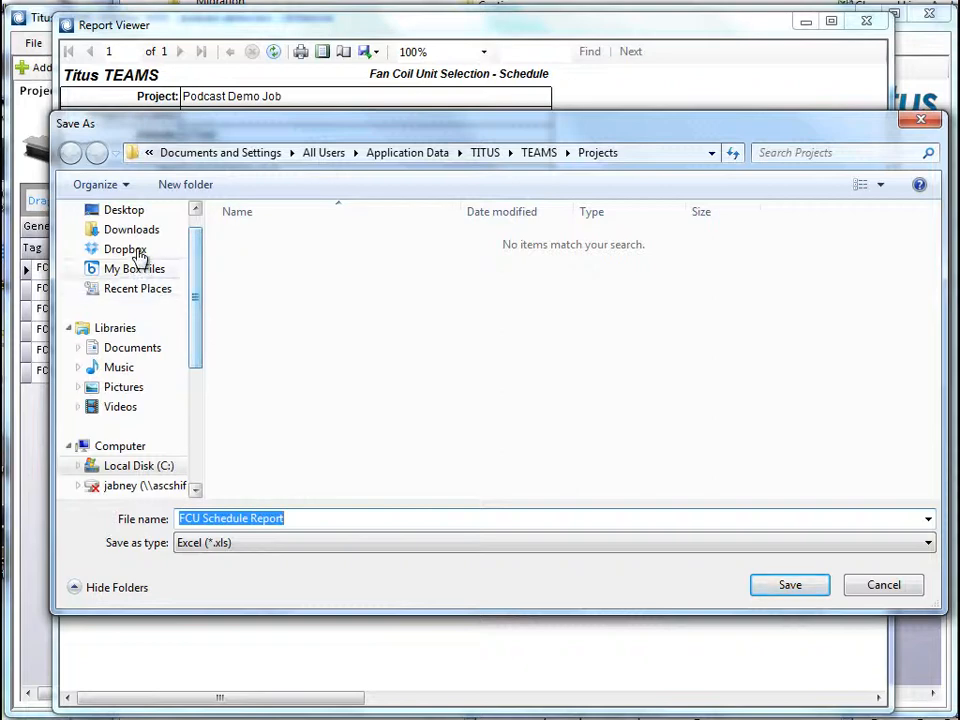
click(135, 212)
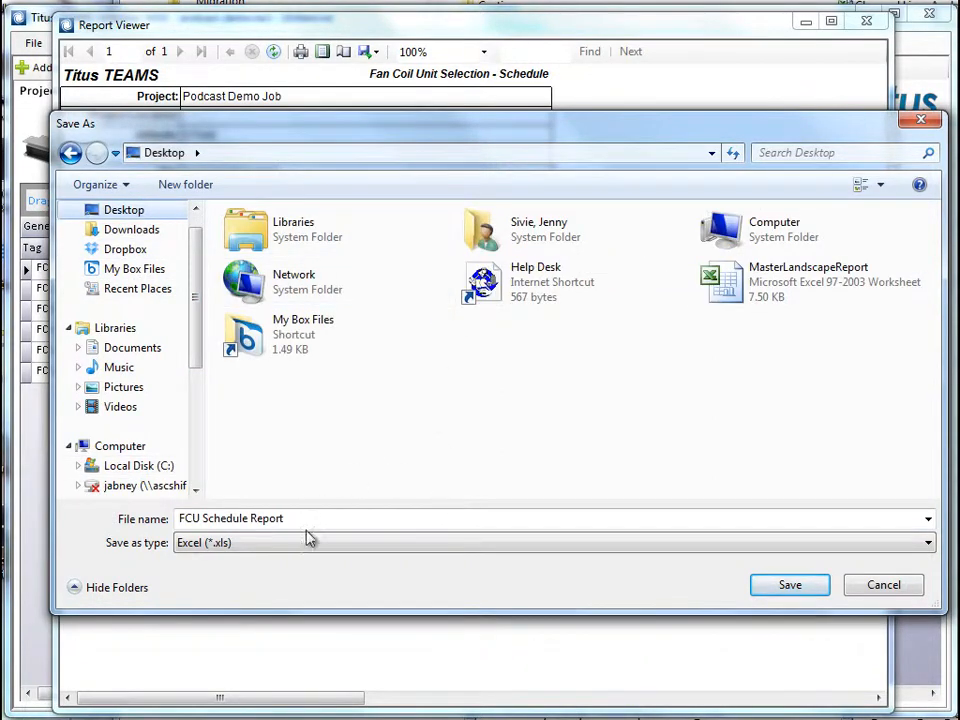
click(790, 585)
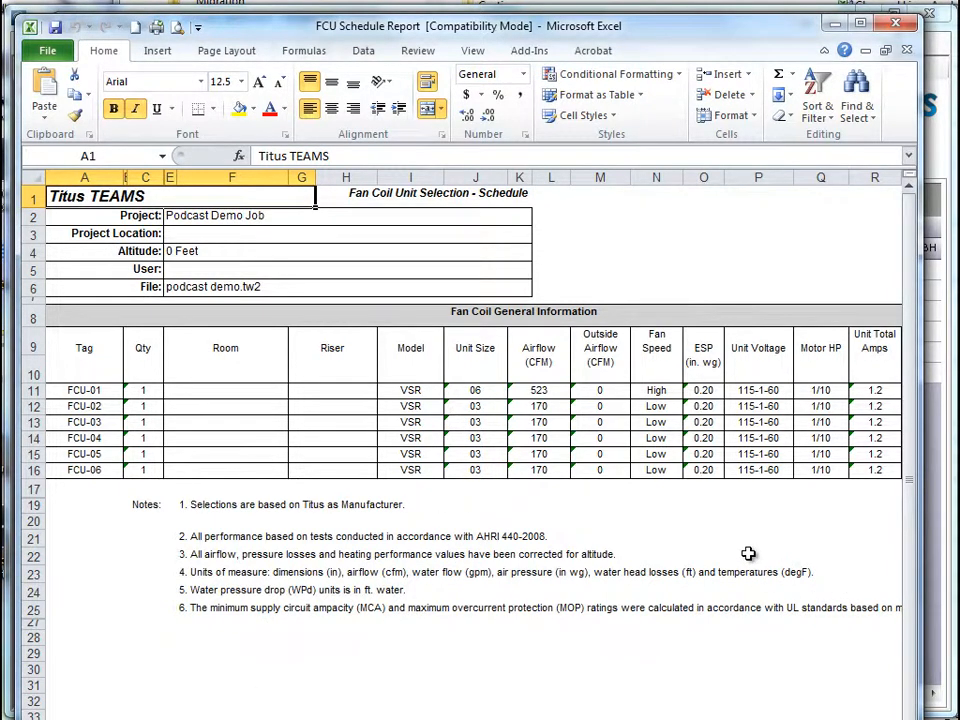
Examine the exported FCU Schedule Report in Excel, going across the FCU-01 row and the fan speed column
click(92, 389)
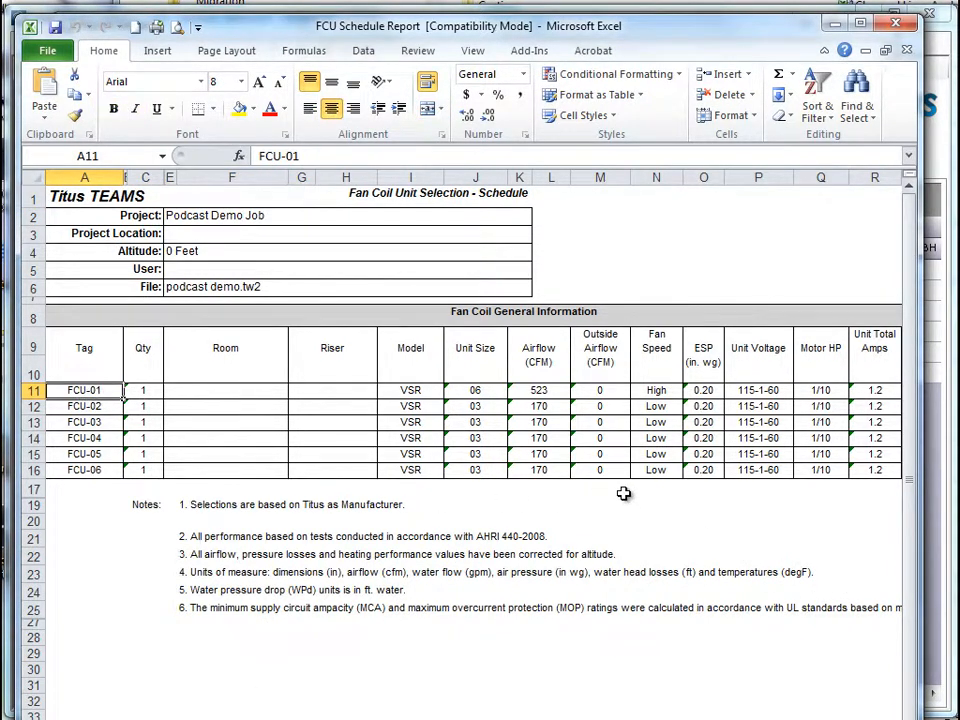
key(Right)
key(Right)
key(Right)
key(Right)
key(Right)
key(Right)
key(Right)
key(Right)
key(Right)
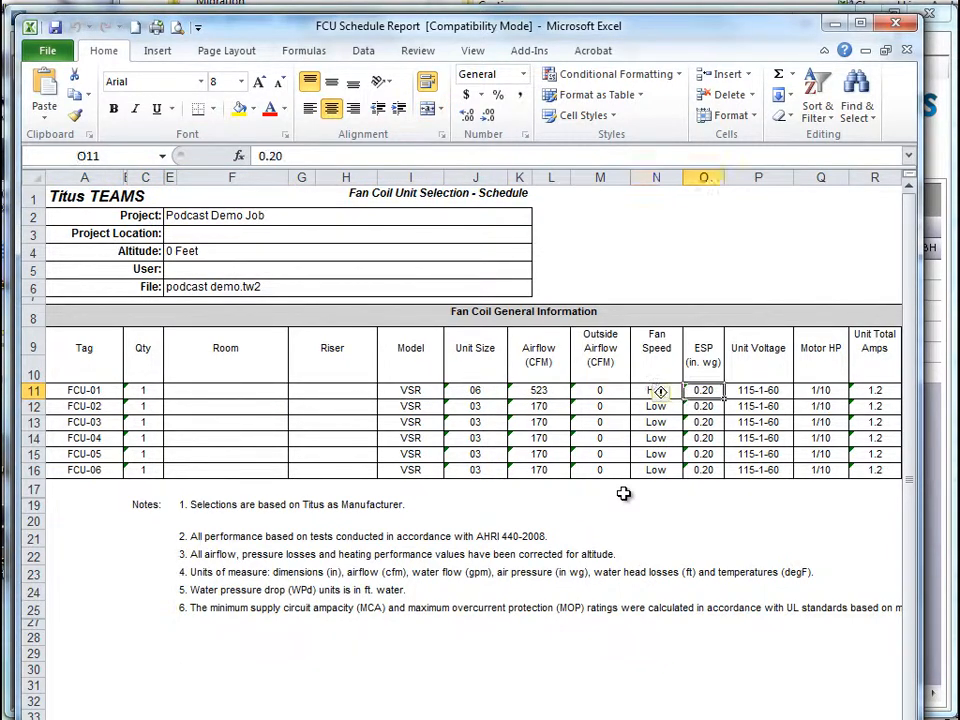
key(Right)
key(Right)
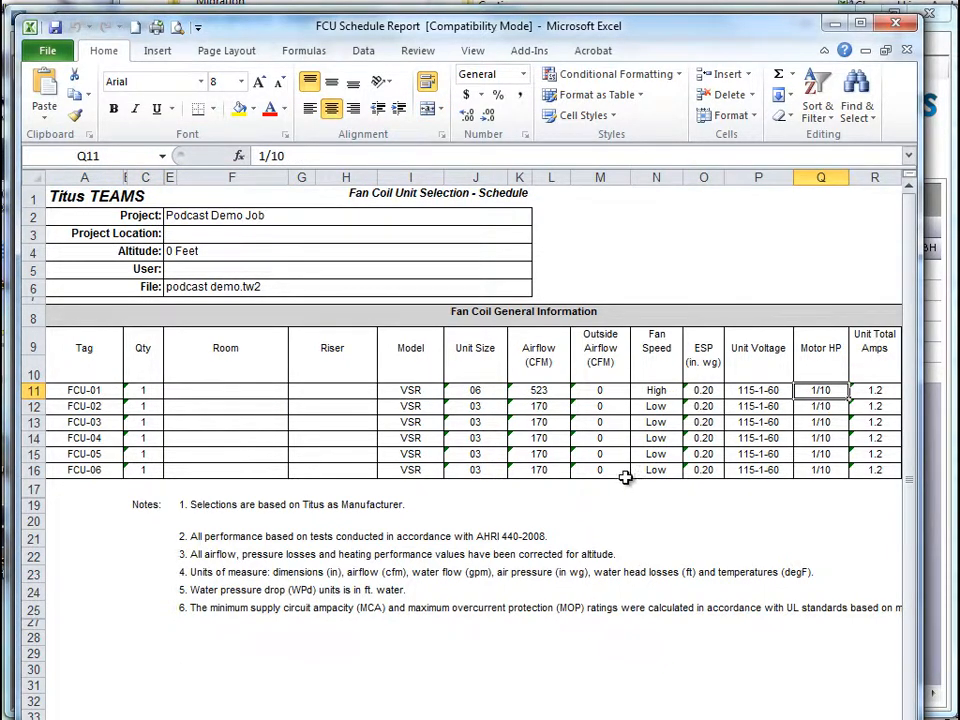
click(656, 178)
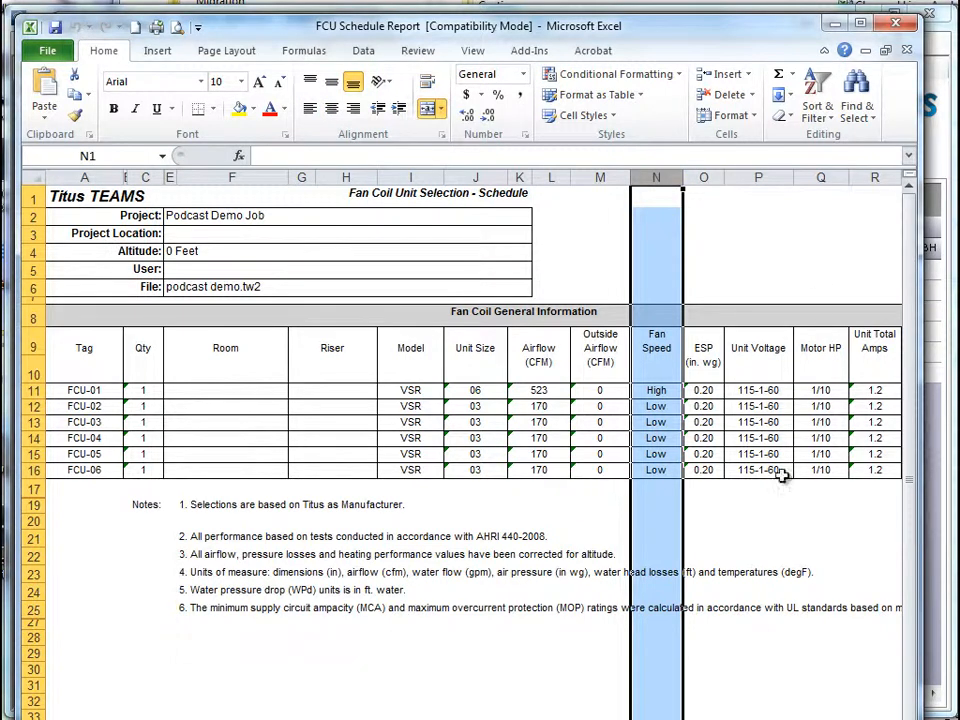
click(615, 482)
key(Right)
key(Right)
key(Right)
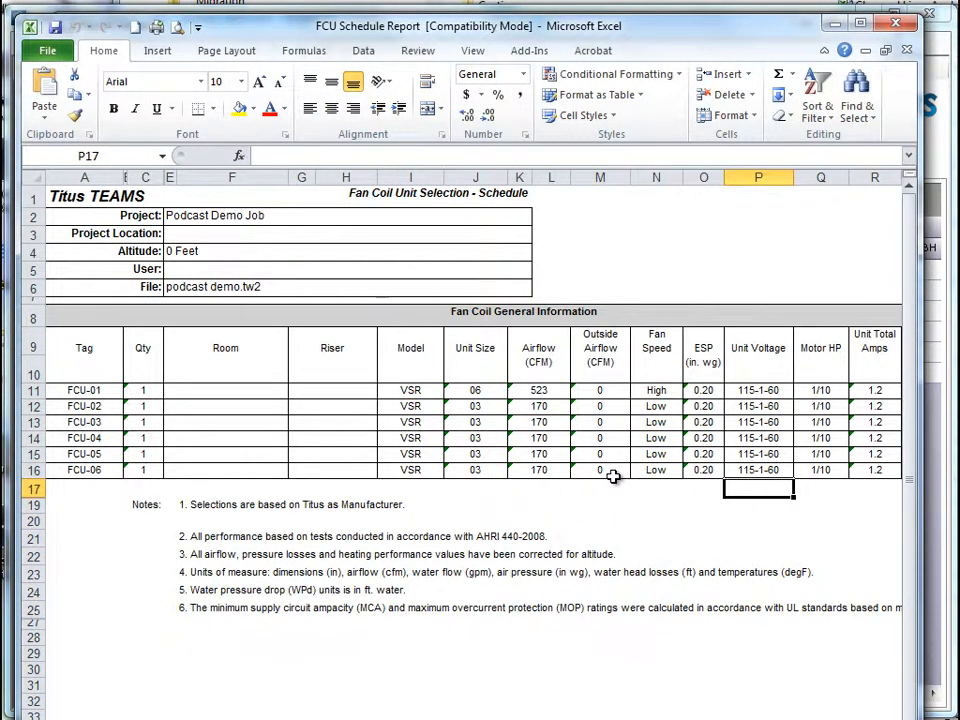
Close the Excel workbook and the report viewer, and return from the project schedule to product selection
click(898, 27)
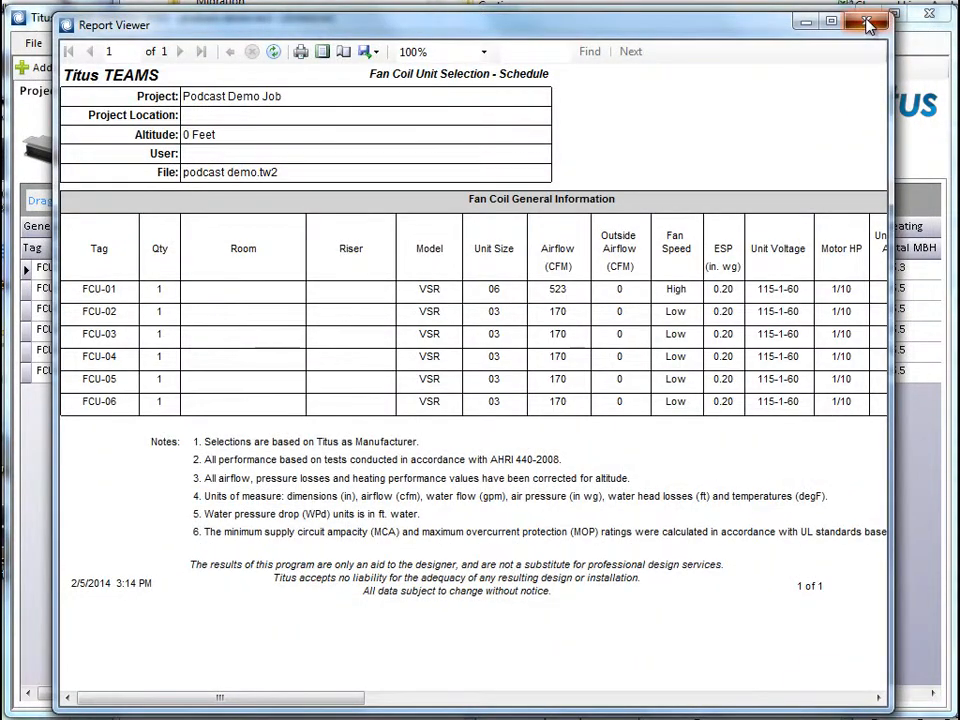
click(866, 24)
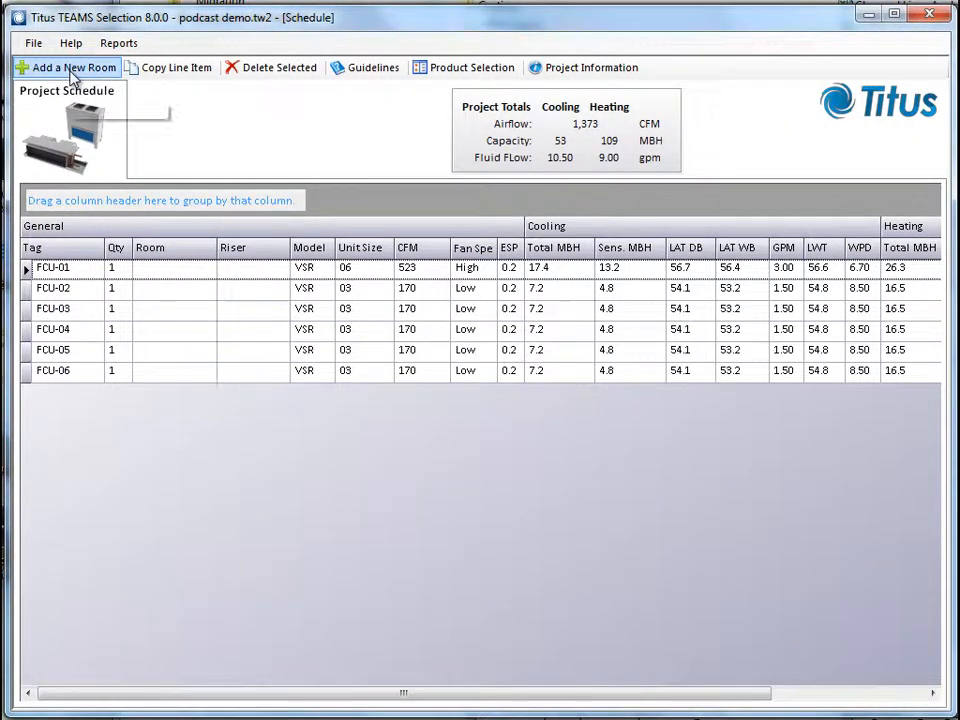
click(439, 69)
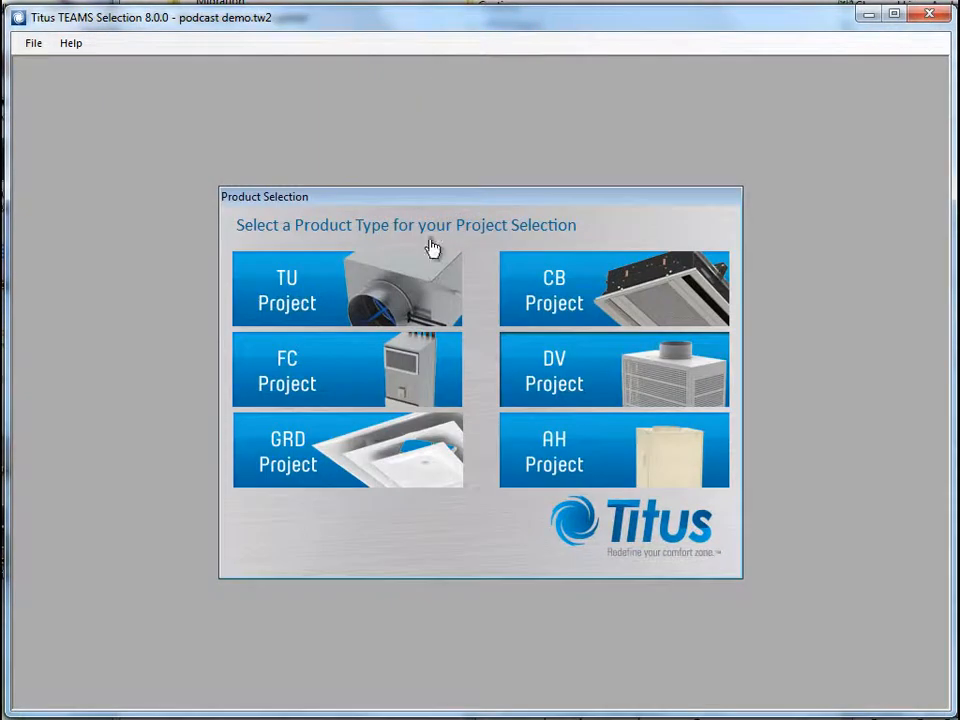